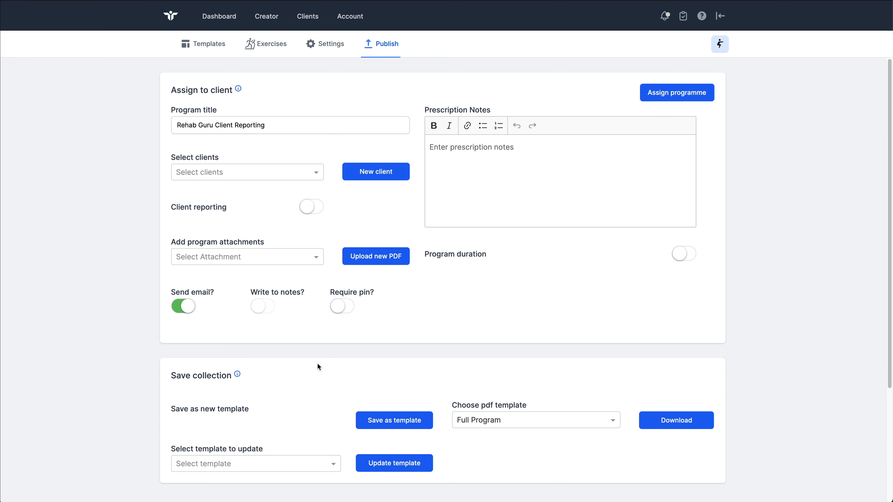
Step: Turn on client reporting and view the options available for the measure and type of the first reporting row
left_click(312, 208)
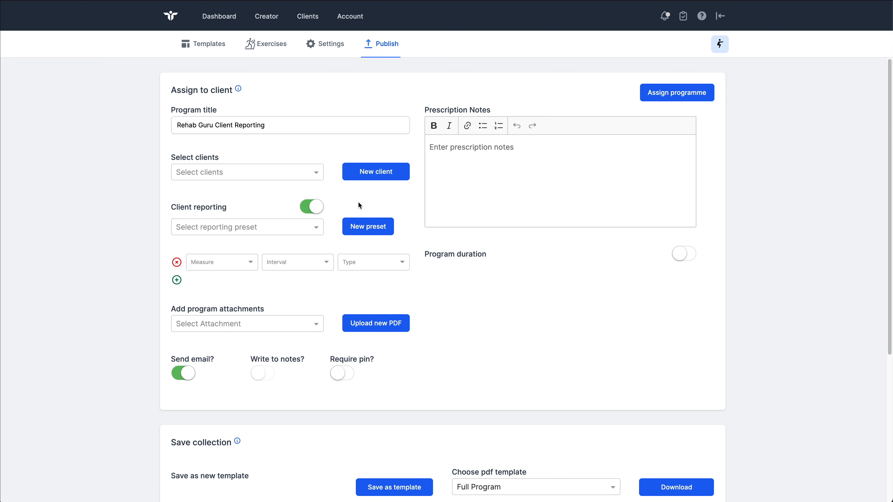
left_click(246, 263)
left_click(295, 262)
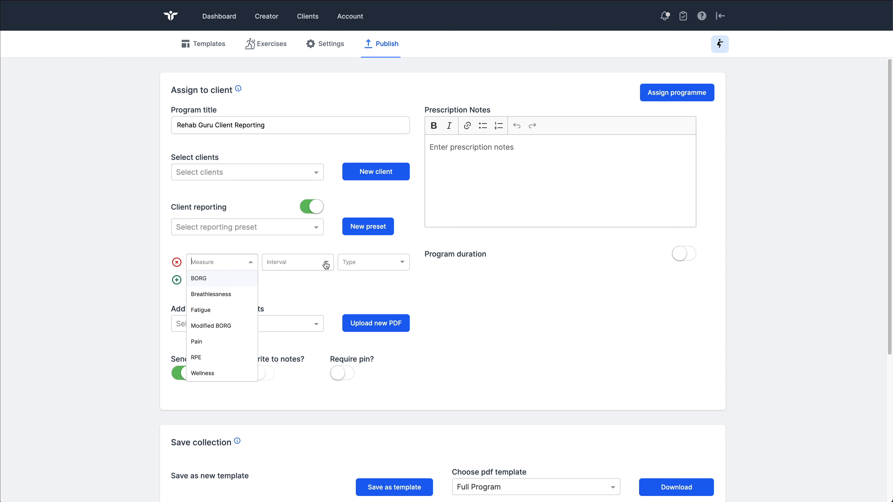
left_click(379, 262)
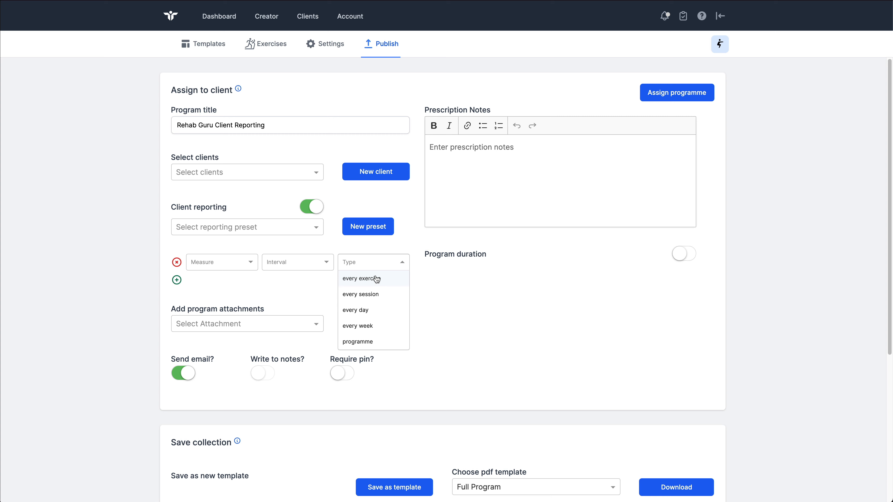
left_click(227, 247)
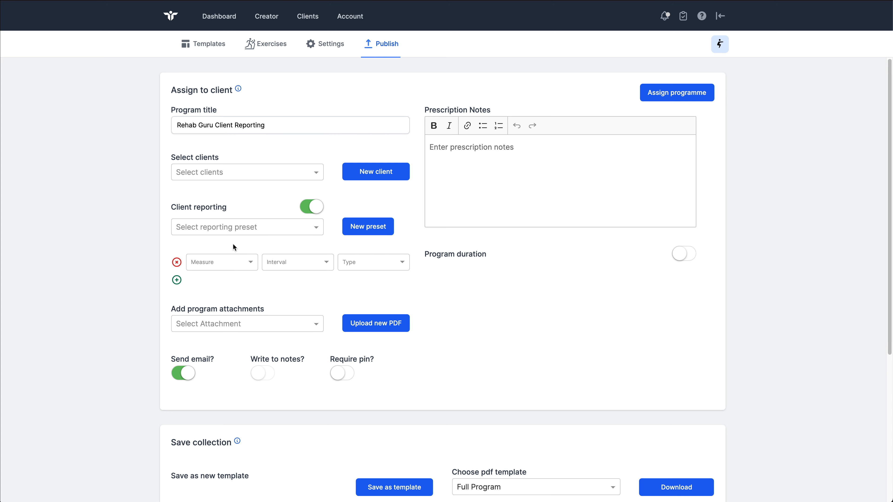
Step: Set the first client reporting row to the RPE measure, reported before every exercise
left_click(245, 266)
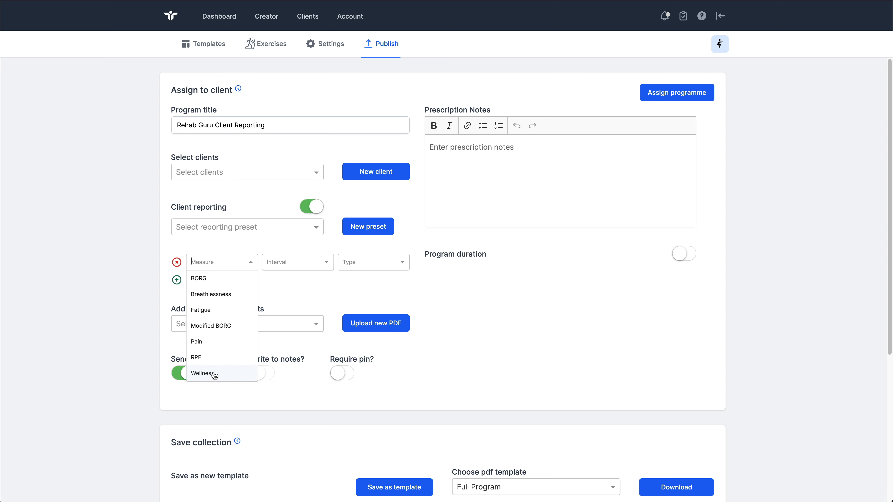
left_click(212, 358)
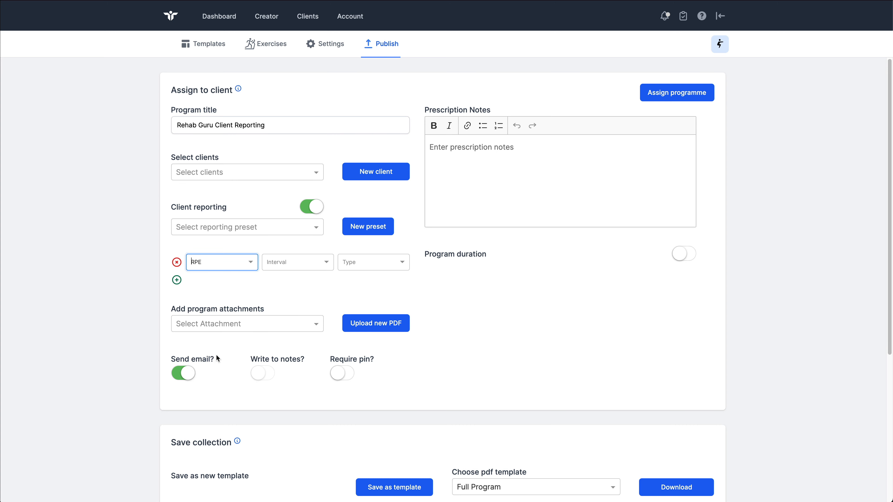
left_click(316, 264)
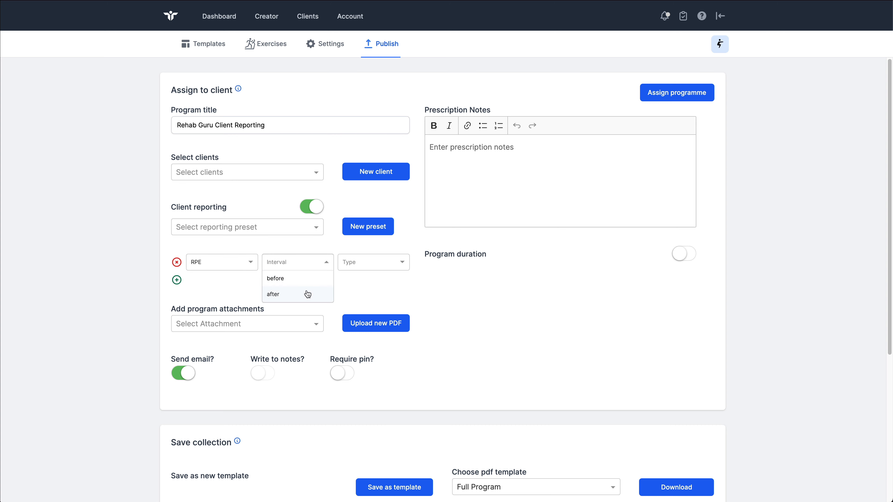
left_click(302, 282)
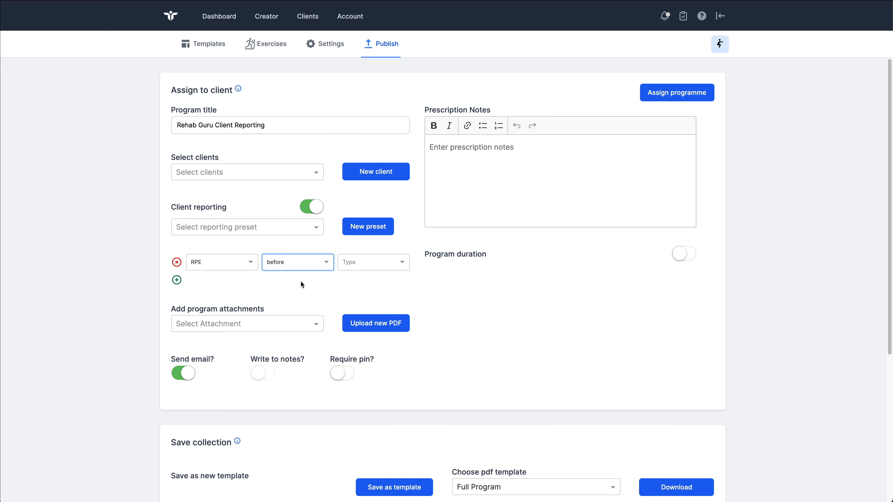
left_click(372, 264)
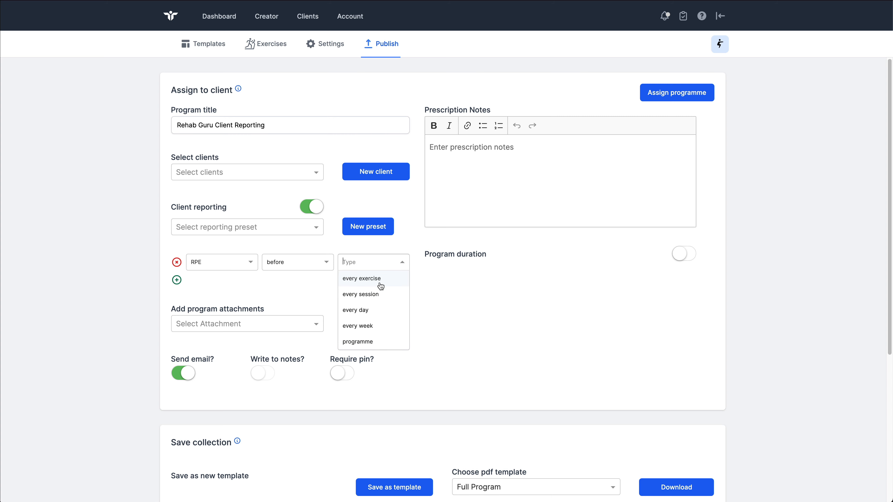
left_click(318, 281)
left_click(387, 262)
left_click(379, 278)
Step: Change the first reporting row's measure to Pain and its interval to after
left_click(246, 263)
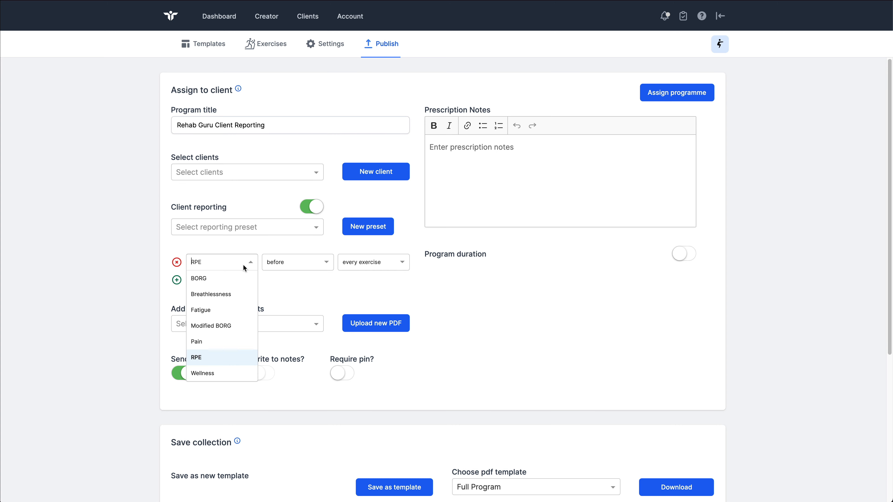
left_click(210, 348)
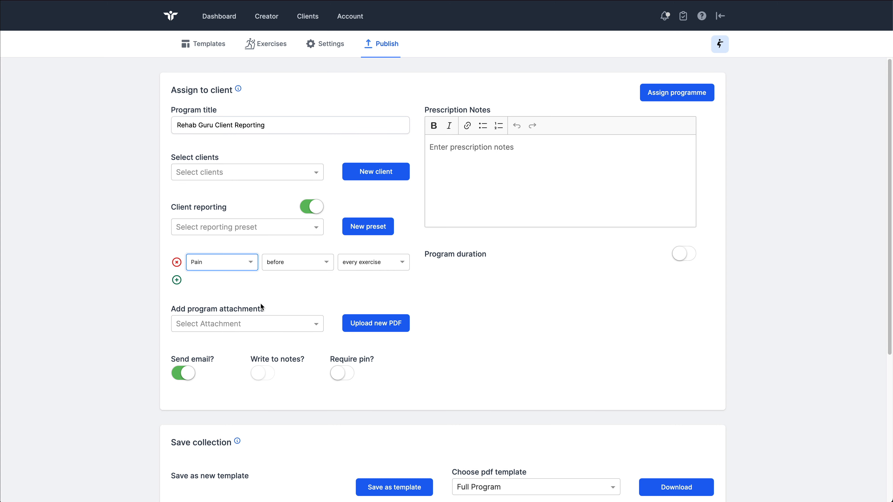
left_click(304, 266)
left_click(295, 295)
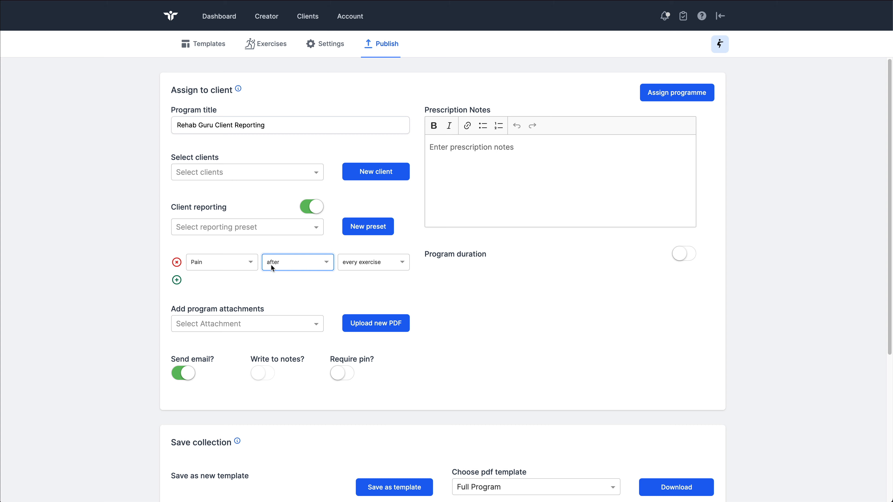
Step: Add a second reporting row with the Wellness measure, reported after every exercise
left_click(176, 281)
left_click(238, 286)
left_click(216, 391)
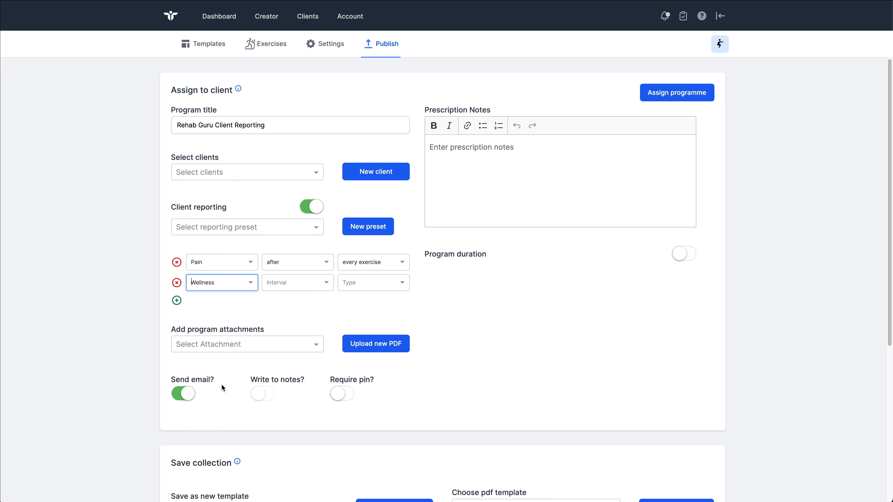
left_click(291, 283)
left_click(285, 314)
left_click(349, 281)
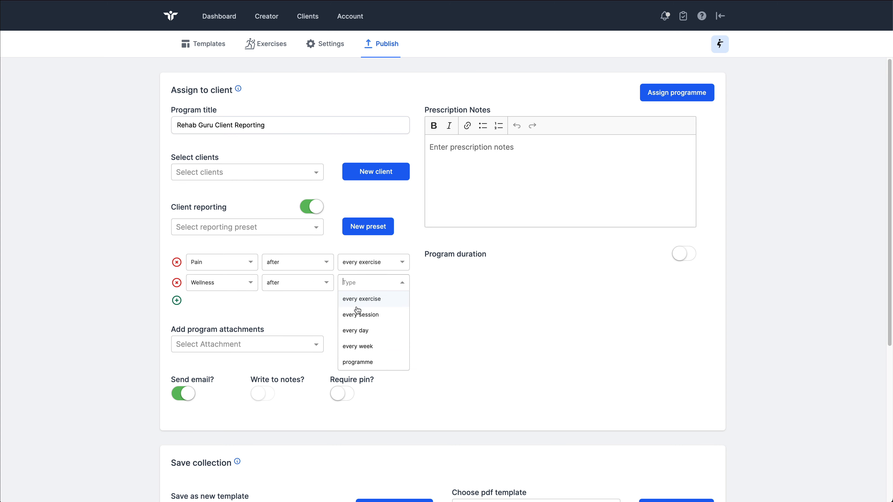
left_click(365, 301)
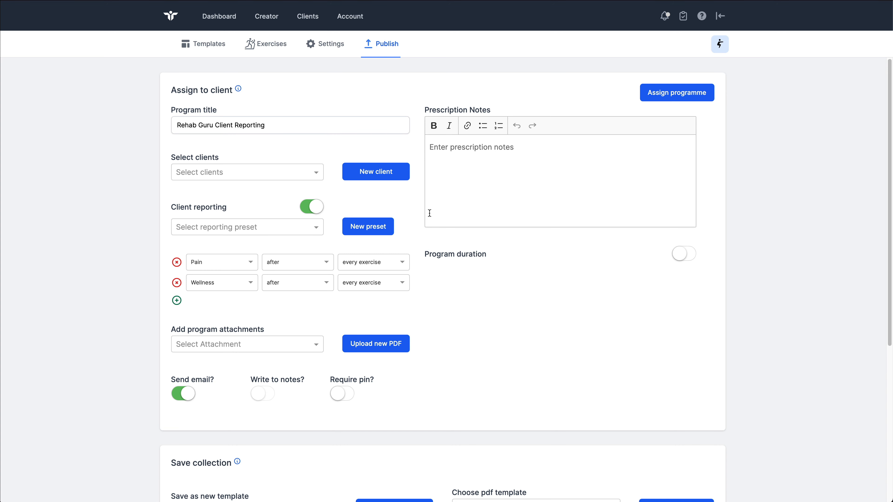
Step: Reset client reporting by turning it off and on again, and set the first row to Pain, after, every exercise
left_click(313, 207)
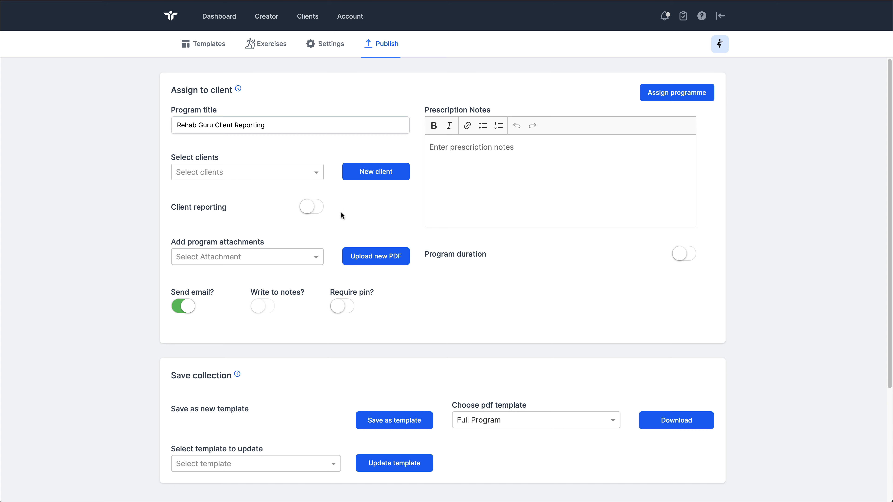
left_click(314, 210)
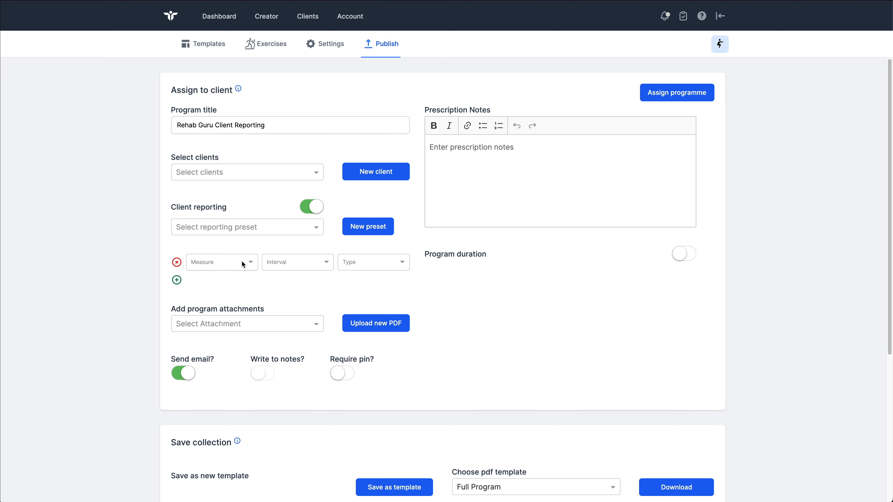
left_click(248, 262)
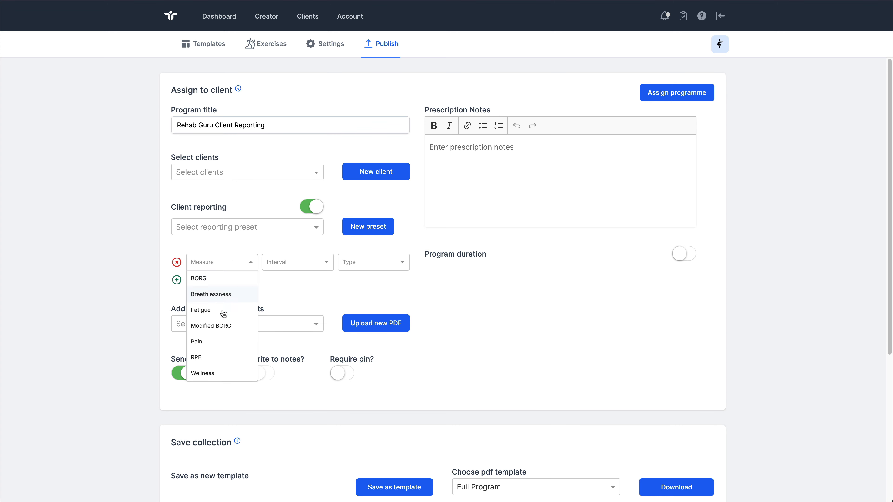
left_click(206, 341)
left_click(291, 262)
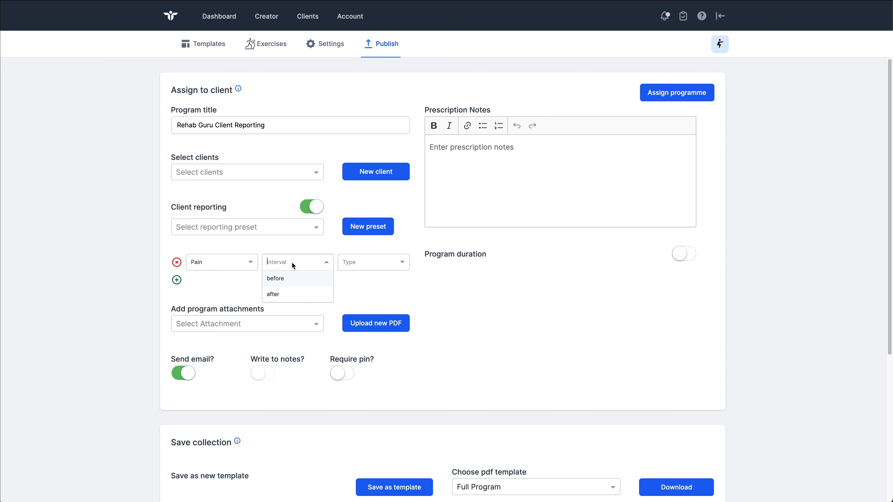
left_click(291, 281)
left_click(303, 263)
left_click(314, 292)
left_click(352, 263)
left_click(358, 286)
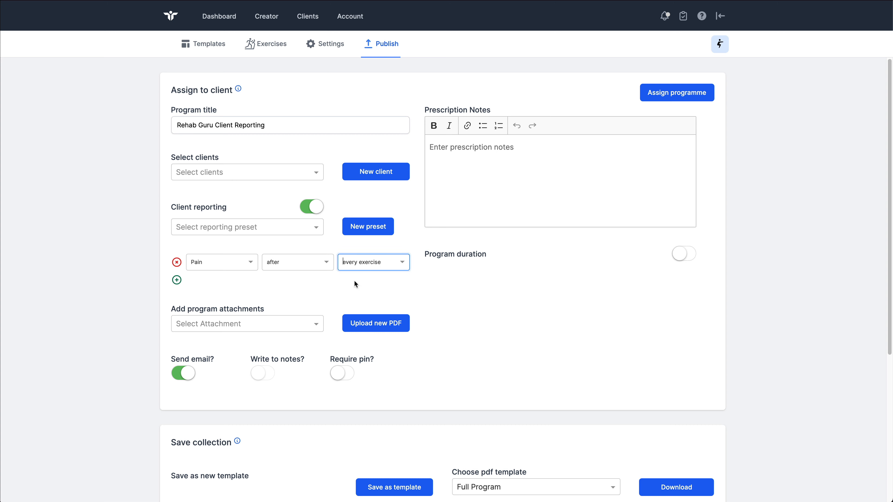
Step: Add another reporting row below Pain and set it to Wellness, after, every exercise
left_click(176, 280)
left_click(217, 281)
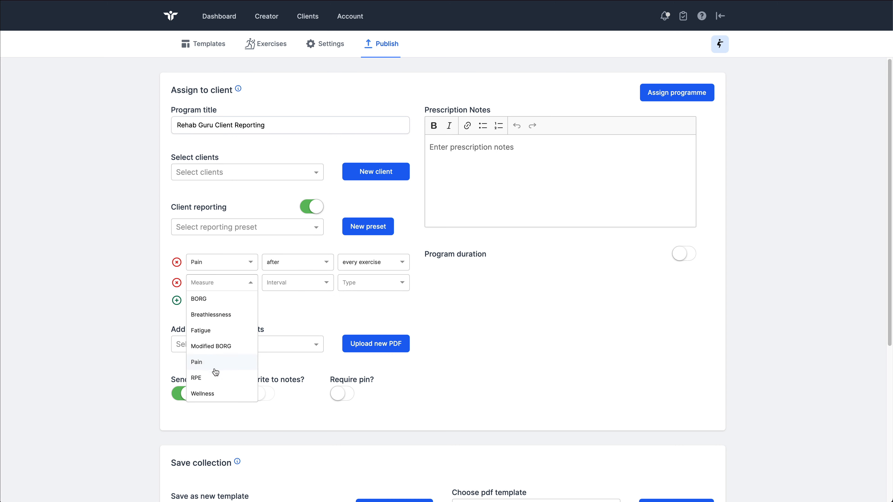
left_click(217, 393)
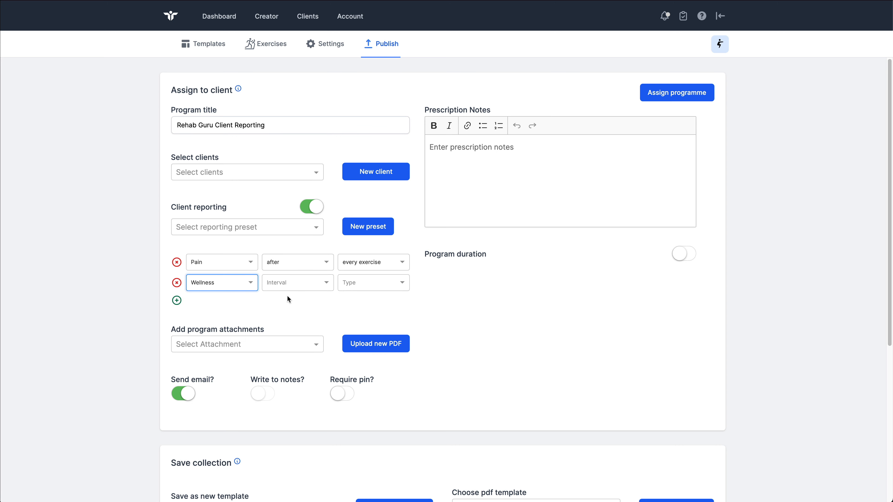
left_click(291, 285)
left_click(289, 314)
left_click(355, 284)
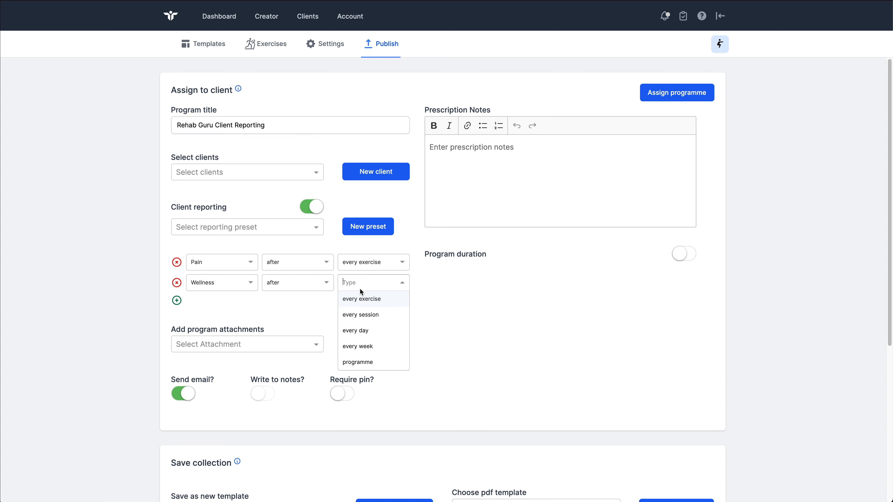
left_click(367, 305)
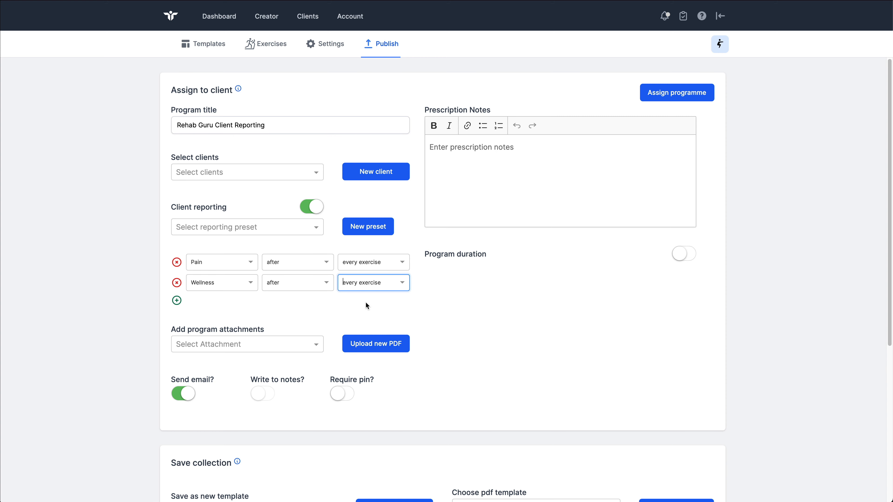
Step: Save the current reporting rows as a new reporting preset named Default
left_click(368, 237)
left_click(435, 253)
type("Default")
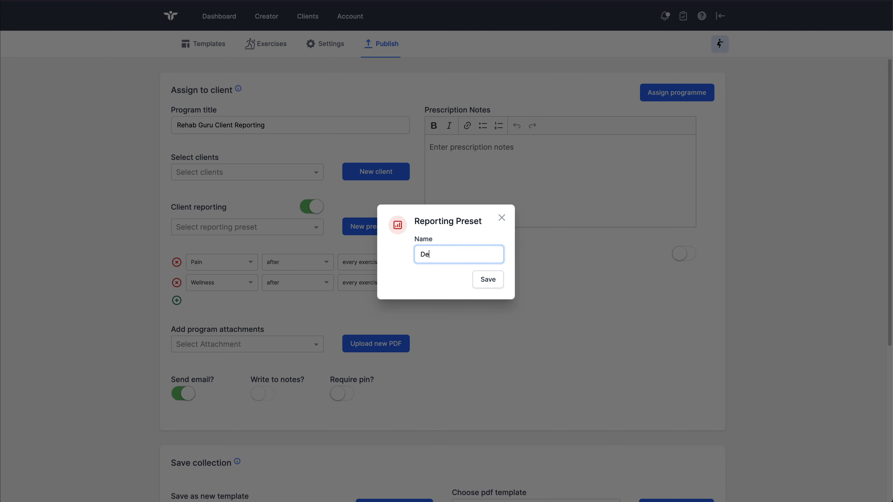
left_click(488, 278)
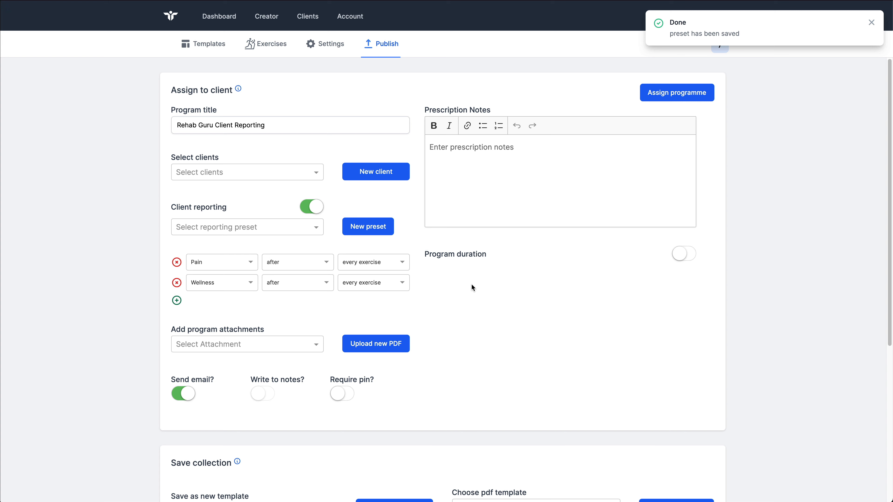
Step: Turn client reporting off and on again to clear its rows, and load the saved Default reporting preset
left_click(311, 207)
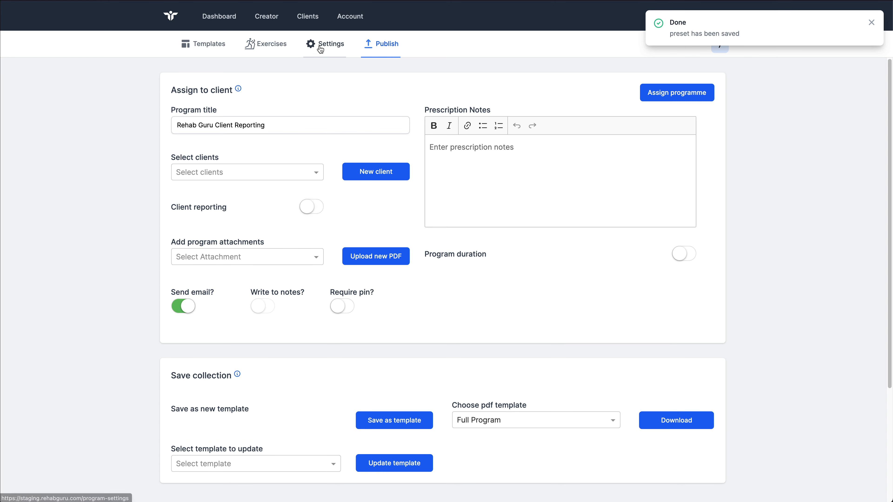
left_click(378, 48)
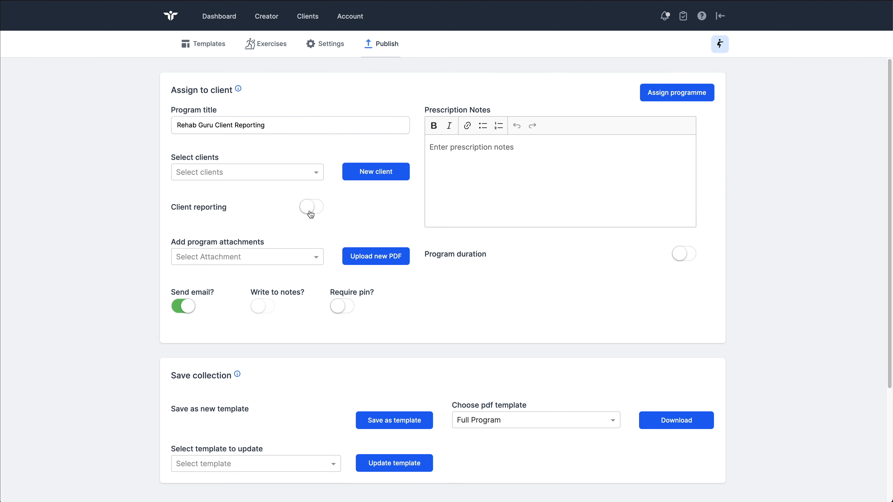
left_click(310, 213)
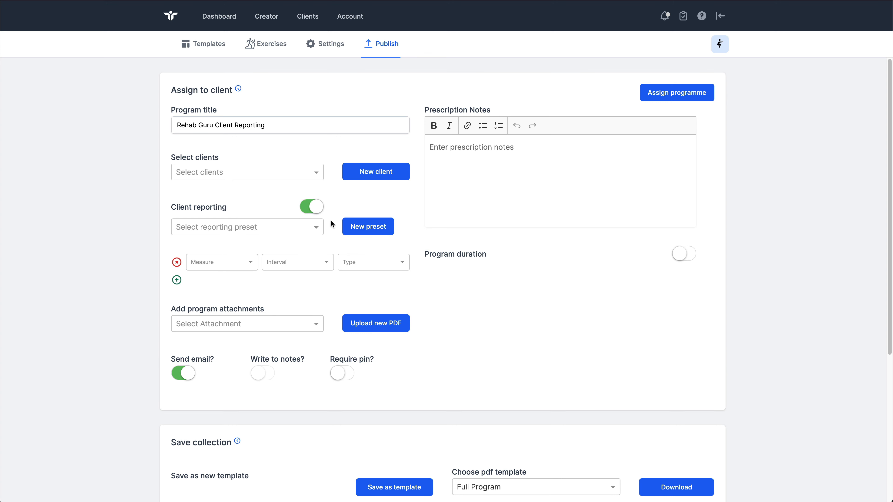
left_click(313, 229)
left_click(204, 320)
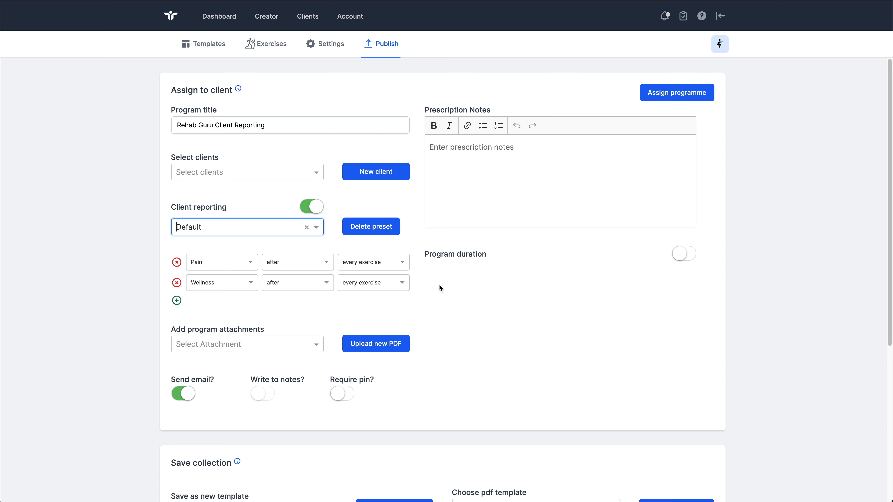
Step: Delete the selected Default reporting preset
left_click(390, 227)
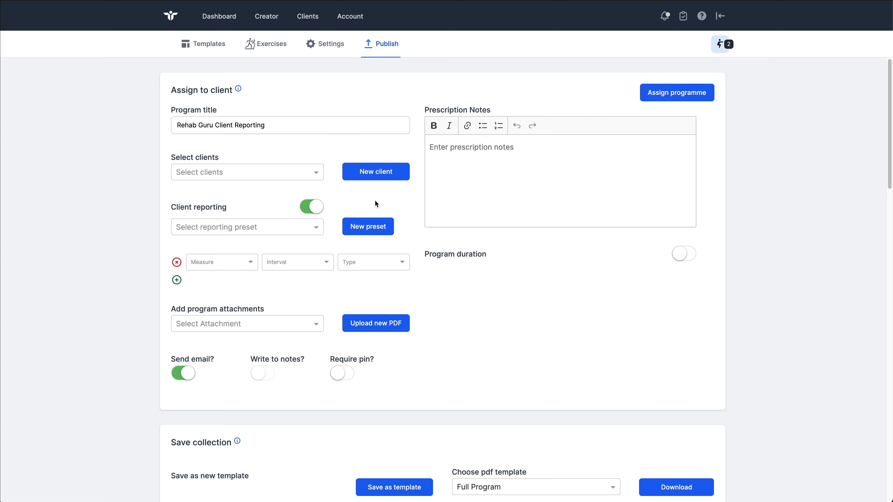
Step: Set the first client reporting row to Breathlessness, reported before every session
left_click(252, 267)
left_click(250, 266)
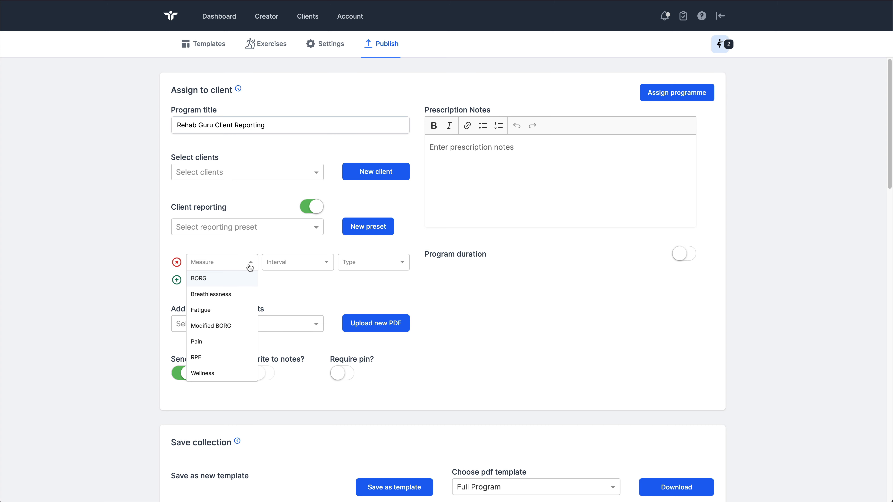
left_click(232, 298)
left_click(293, 266)
left_click(293, 281)
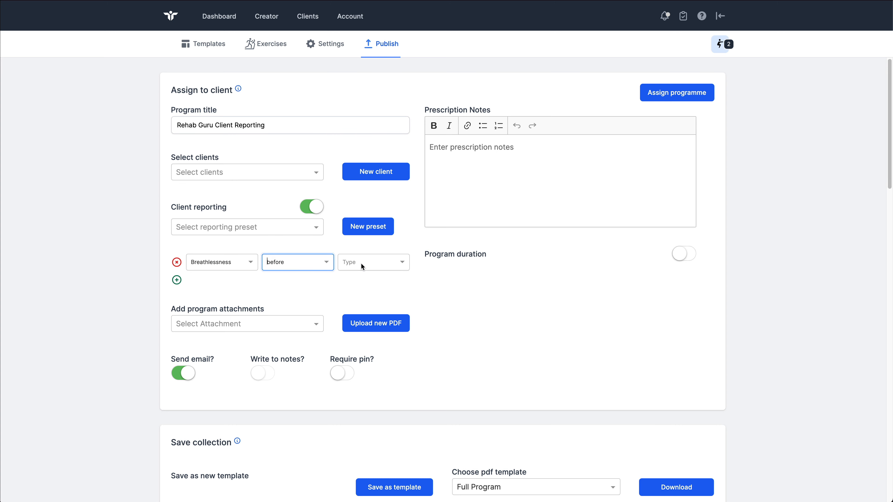
left_click(360, 263)
left_click(365, 293)
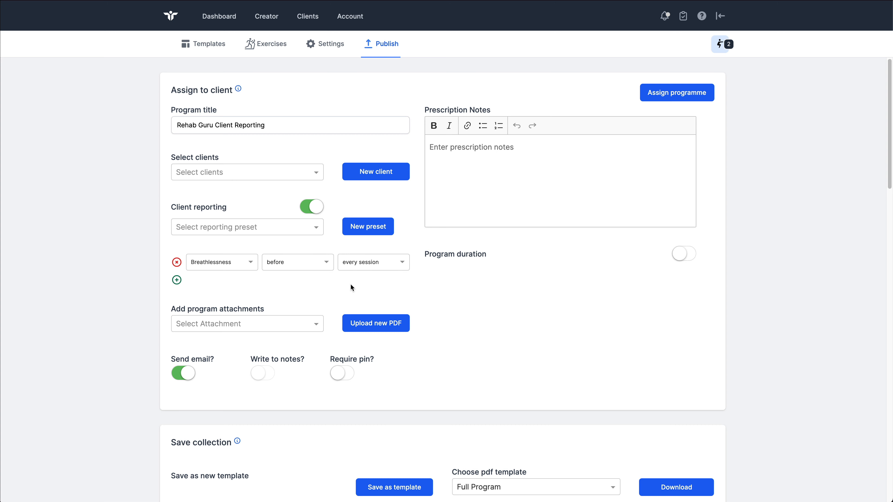
Step: Add a second client reporting row for Breathlessness, reported after every session
left_click(177, 280)
left_click(229, 282)
left_click(223, 313)
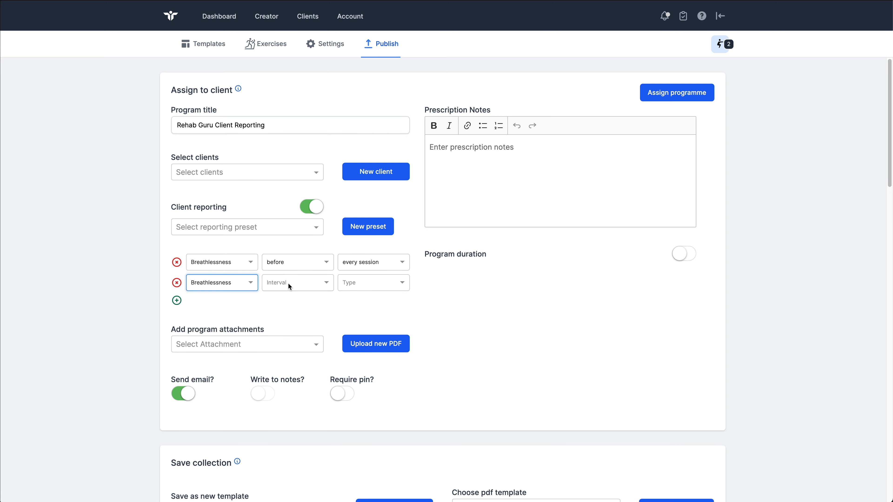
left_click(289, 283)
left_click(288, 313)
left_click(353, 281)
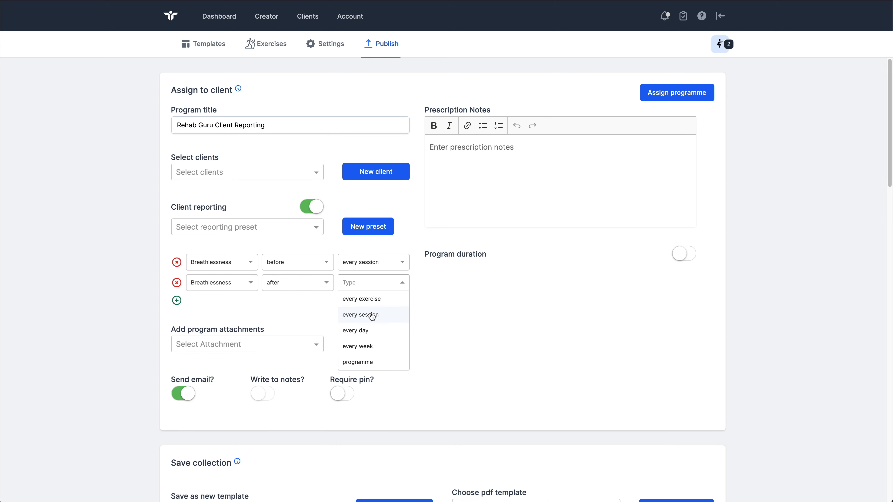
left_click(371, 314)
Step: Add a third client reporting row for RPE, reported after every exercise, leaving no empty row below it
left_click(176, 300)
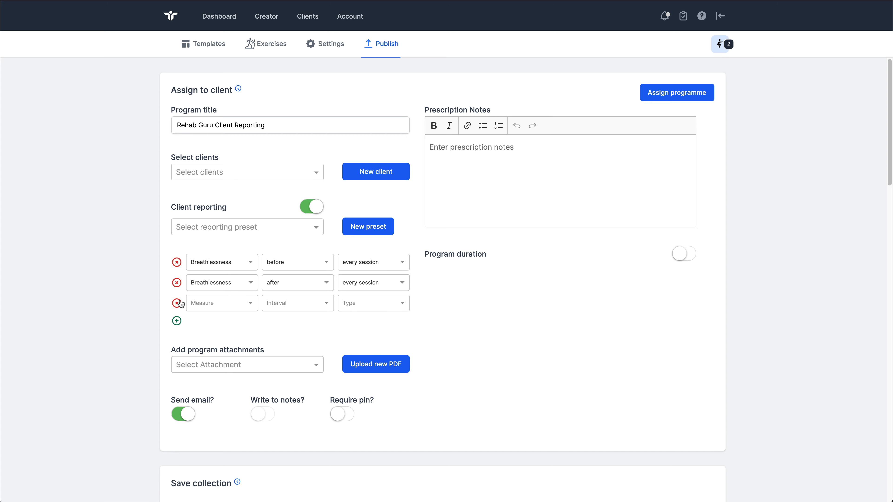
left_click(220, 303)
left_click(214, 396)
left_click(292, 304)
left_click(292, 333)
left_click(350, 305)
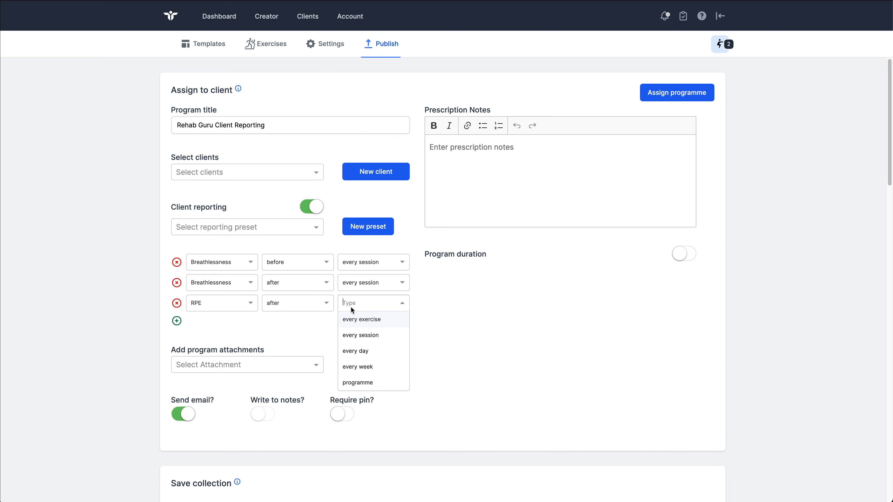
left_click(352, 326)
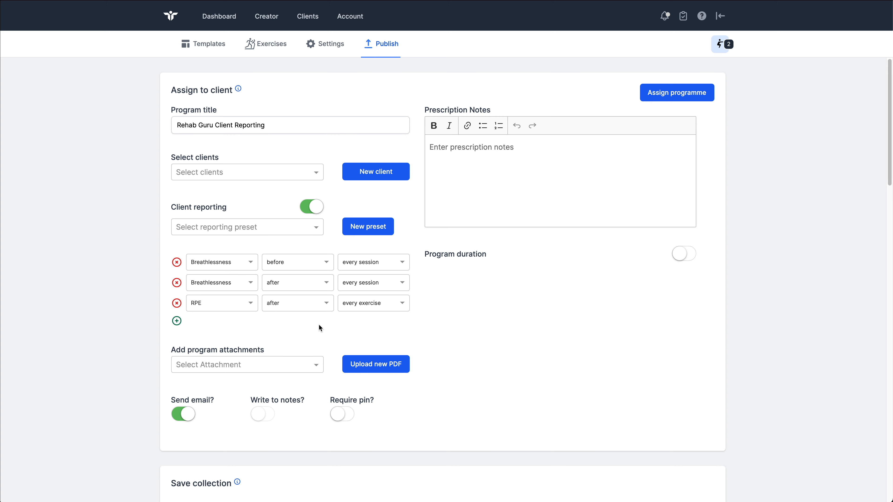
left_click(176, 320)
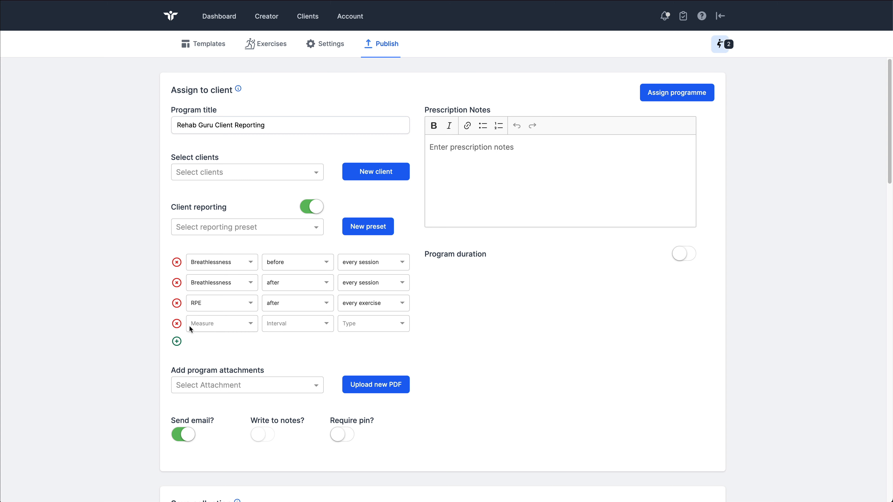
left_click(176, 324)
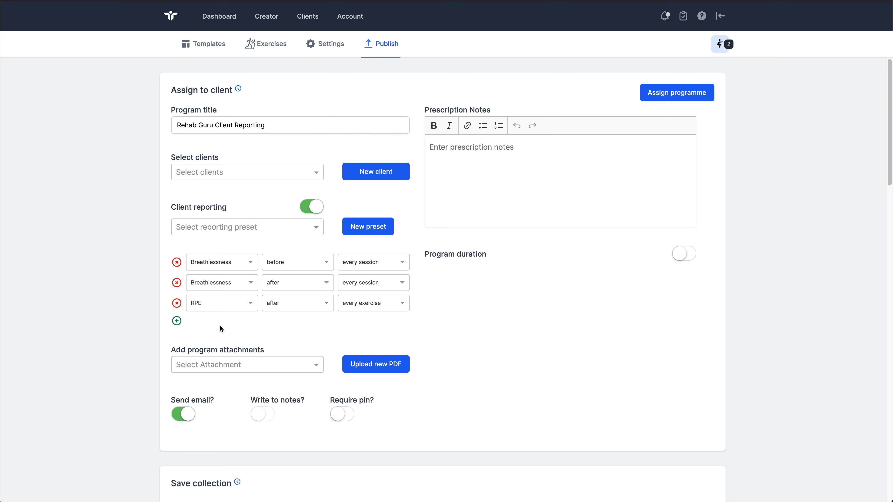
Step: Find and select the client by first name, and assign the programme to them, confirming the prescription
left_click(290, 173)
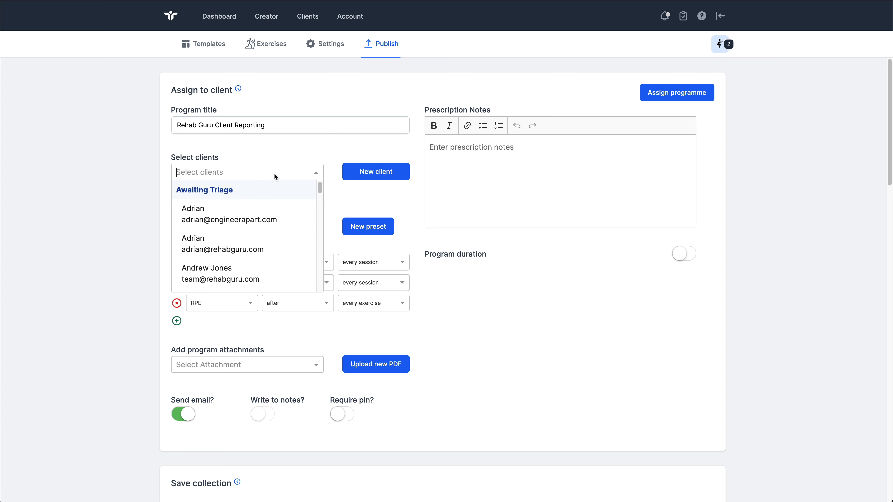
type("sue")
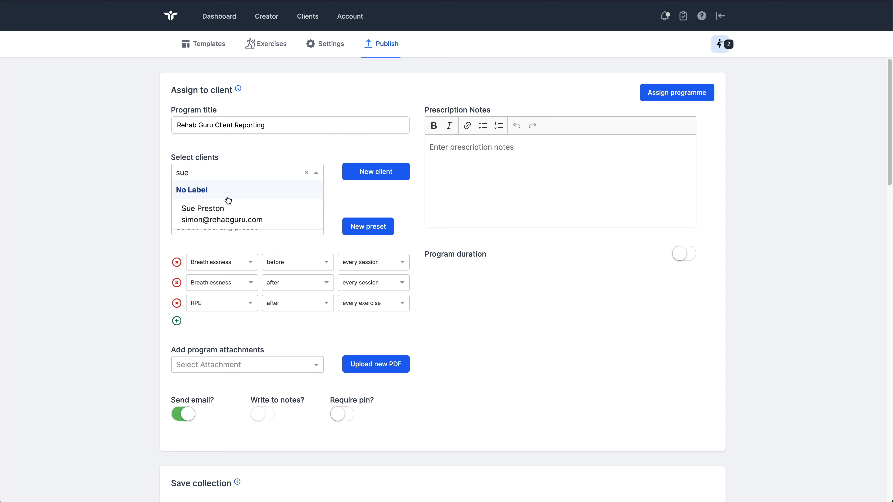
left_click(222, 213)
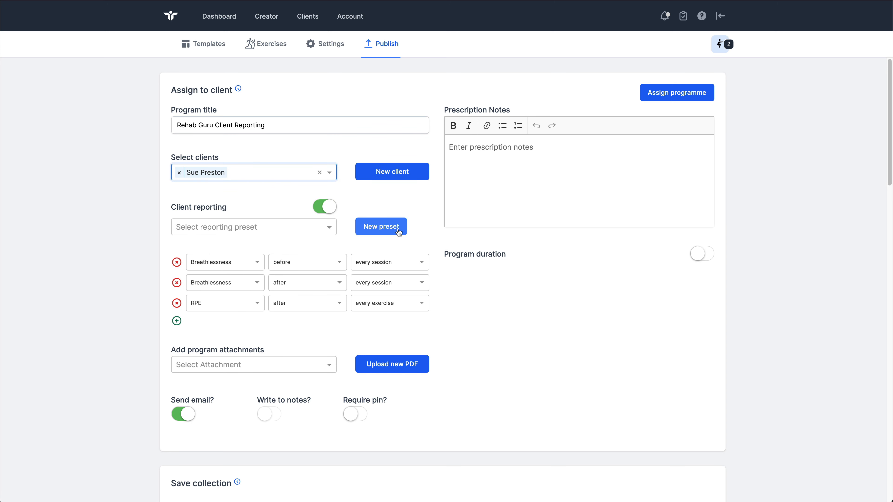
left_click(685, 94)
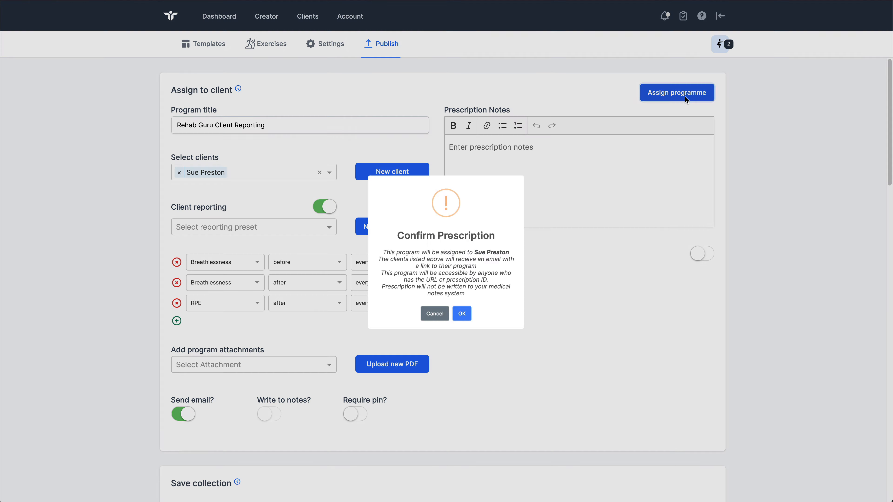
left_click(473, 342)
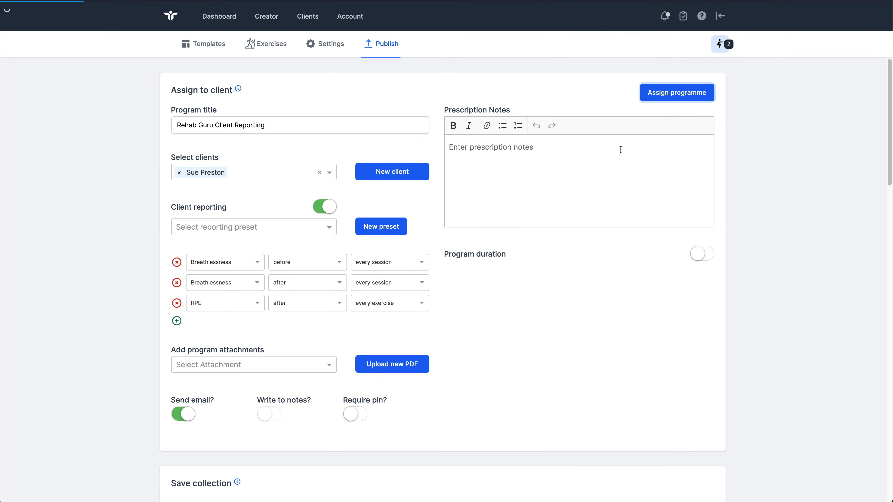
Step: Load the assigned programme on the client's program page using its copied prescription ID
double_click(695, 43)
key("super+c")
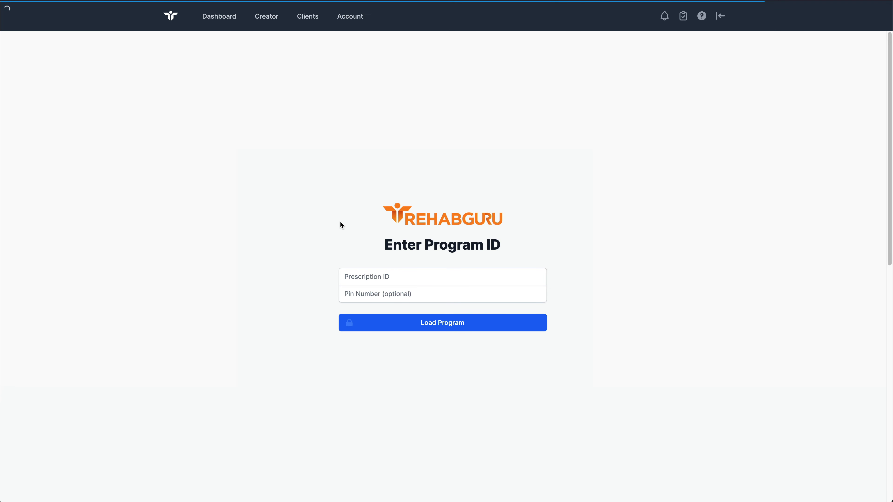
left_click(365, 276)
key("super+v")
left_click(488, 321)
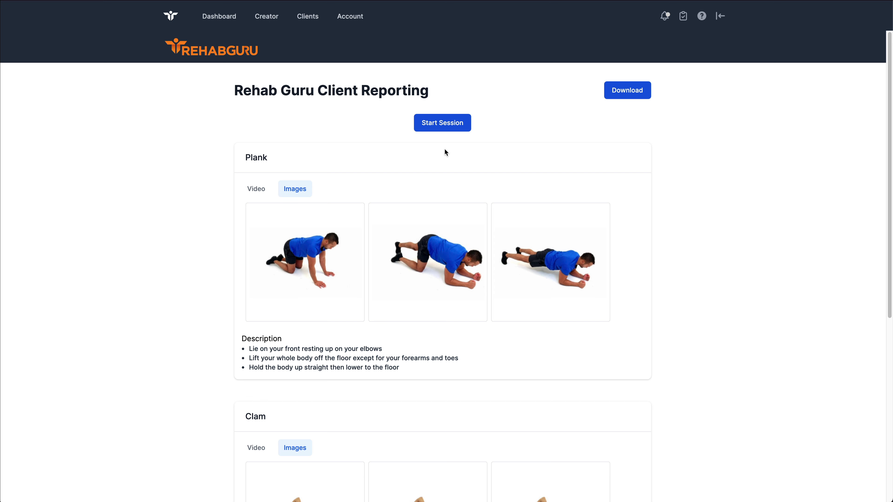
Step: Start the session, check the explanation of the Breathlessness measure, and save the pre-session feedback with Breathlessness at 4
left_click(445, 127)
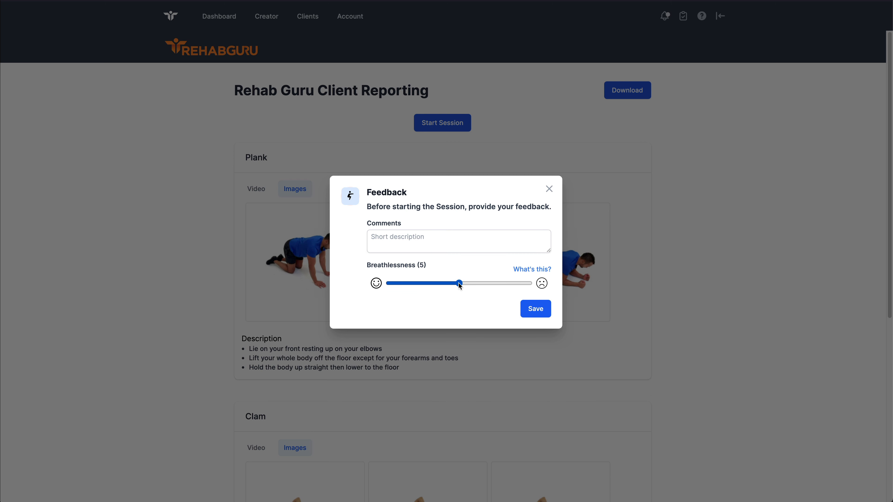
left_click_drag(458, 283, 491, 283)
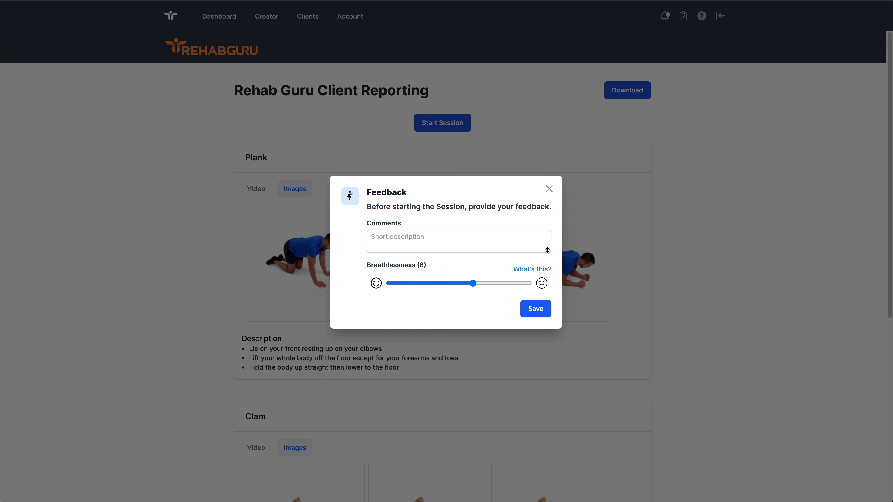
left_click_drag(548, 250, 548, 263)
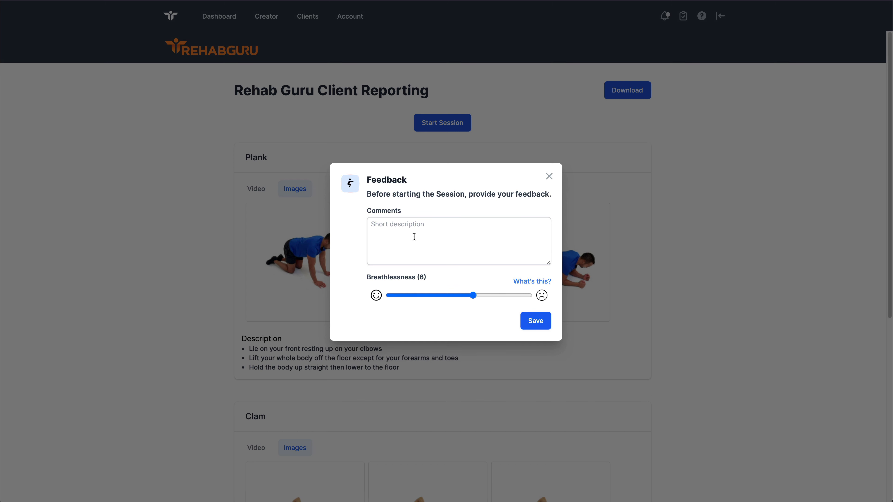
left_click_drag(479, 298, 453, 299)
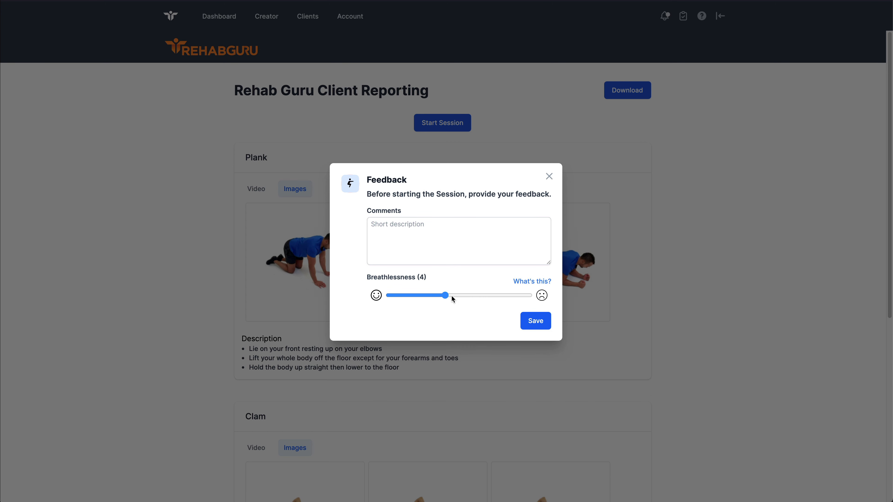
left_click(525, 284)
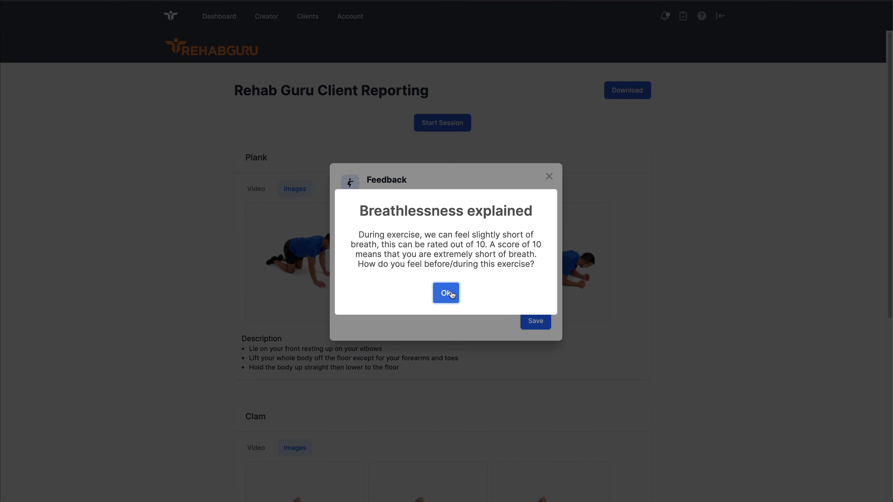
left_click(447, 293)
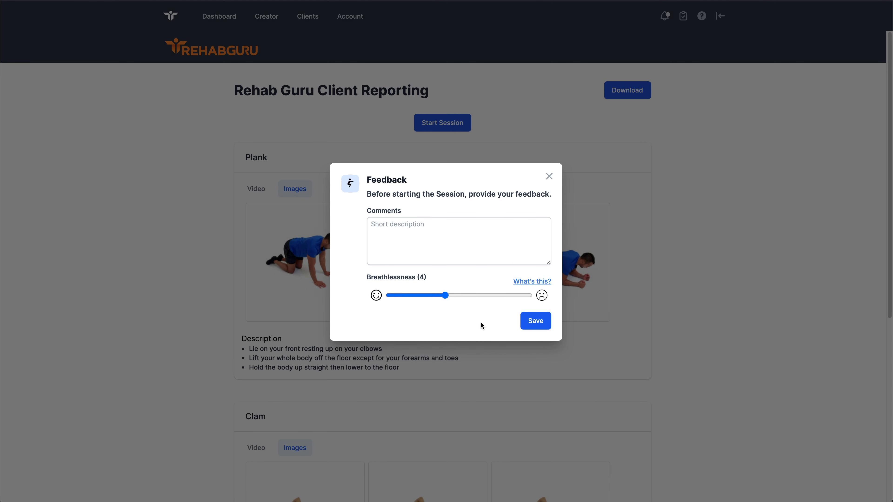
left_click(537, 322)
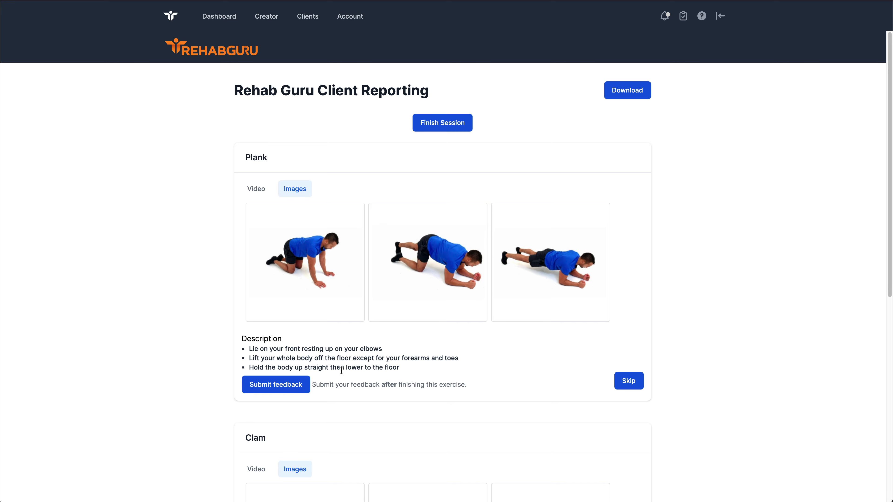
Step: Submit feedback for the Plank exercise with a raised RPE rating
scroll(342, 371, "down", 1)
scroll(342, 373, "up", 1)
left_click(278, 386)
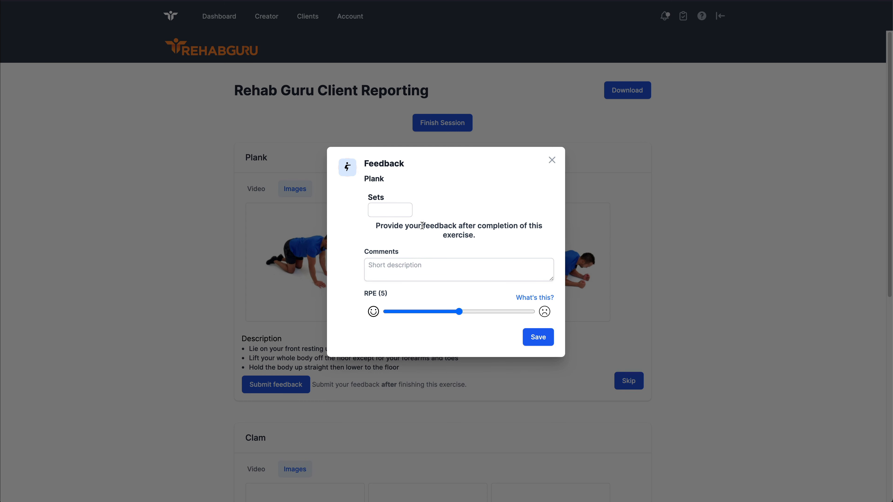
left_click_drag(458, 312, 488, 314)
left_click(533, 338)
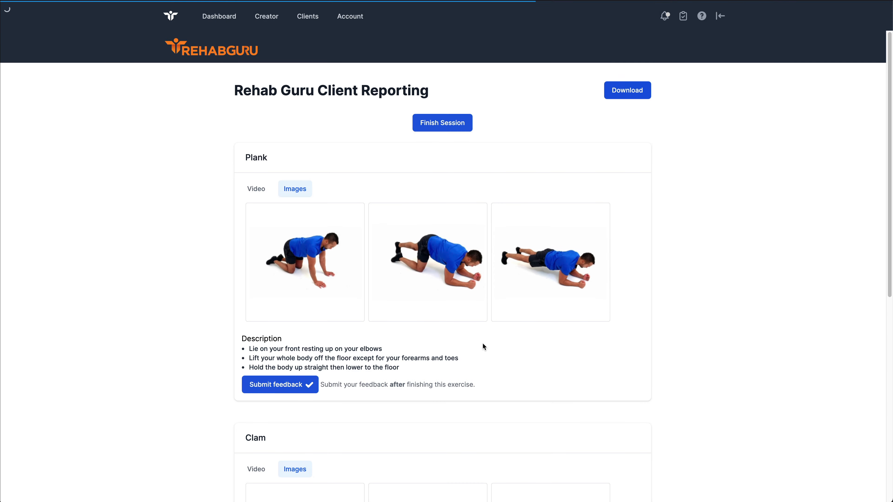
Step: Submit feedback for the Clam exercise with RPE at 7
scroll(423, 354, "down", 2)
scroll(423, 353, "down", 8)
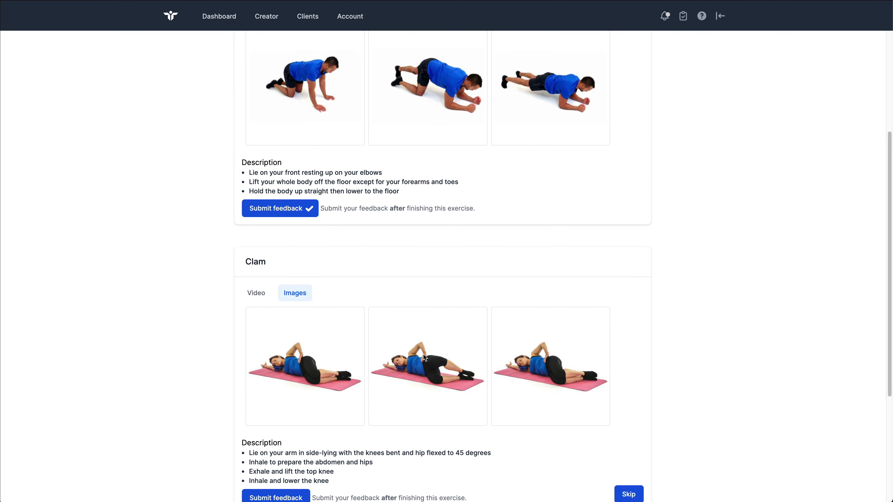
left_click(310, 321)
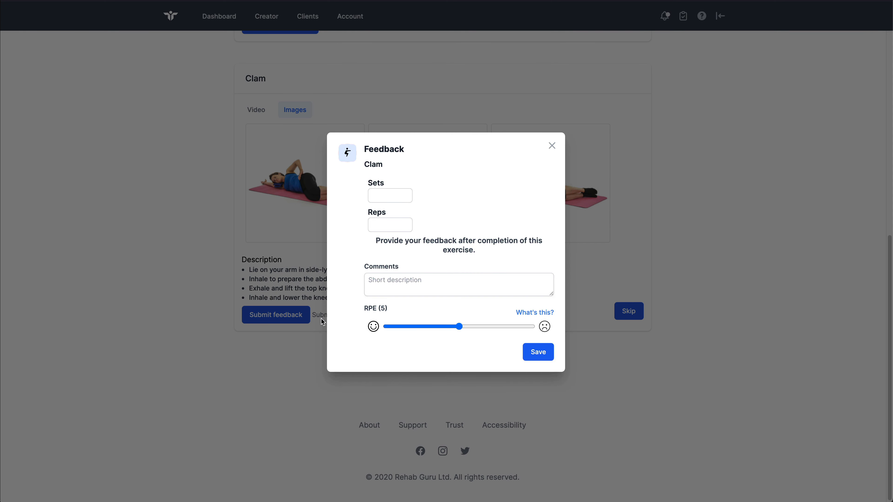
left_click_drag(469, 327, 482, 327)
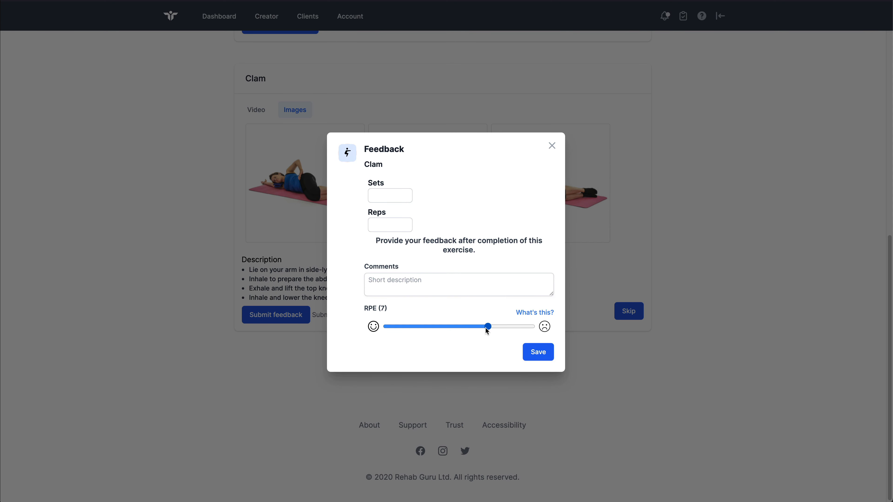
left_click(530, 356)
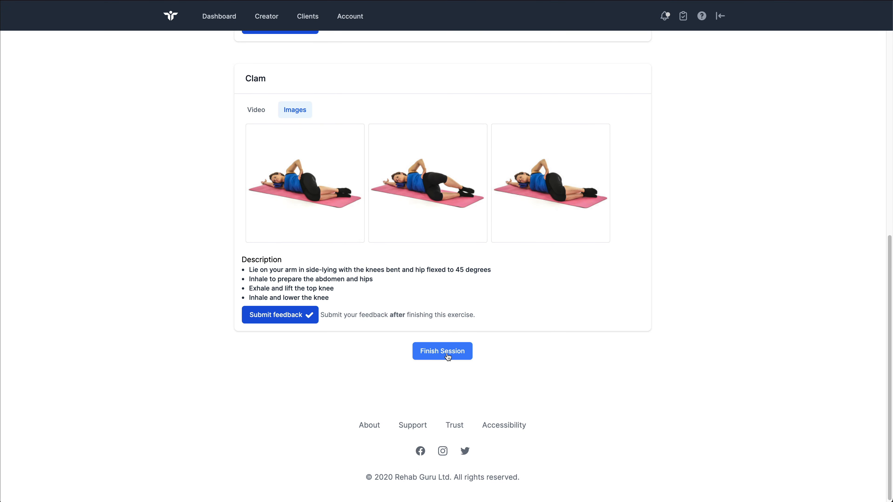
Step: Finish the session and save the end-of-session feedback with Breathlessness at 7
left_click(447, 354)
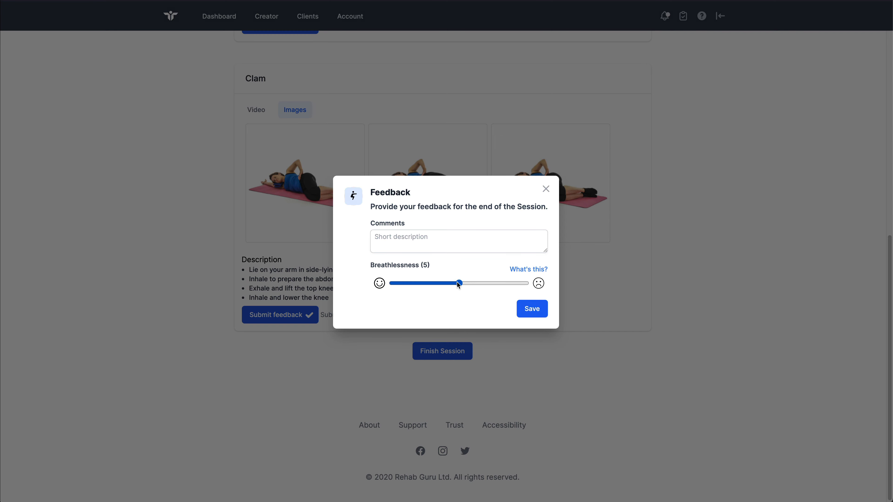
left_click_drag(460, 284, 486, 283)
left_click(529, 310)
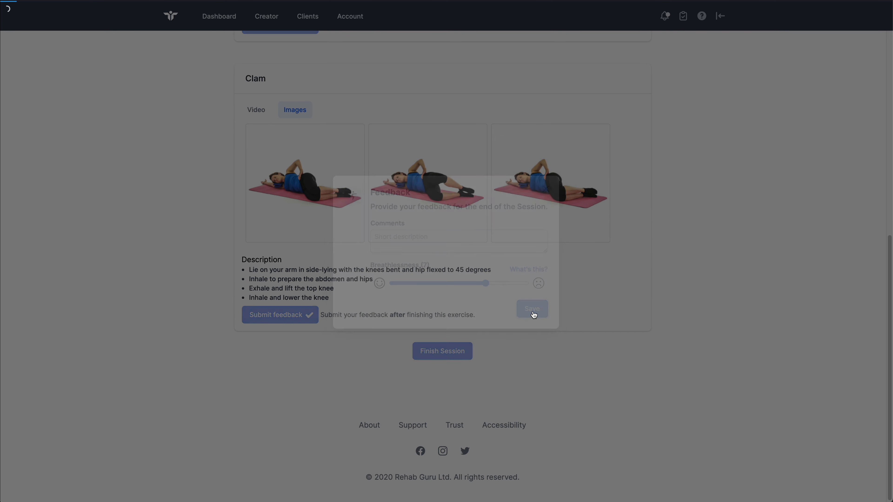
scroll(524, 318, "up", 10)
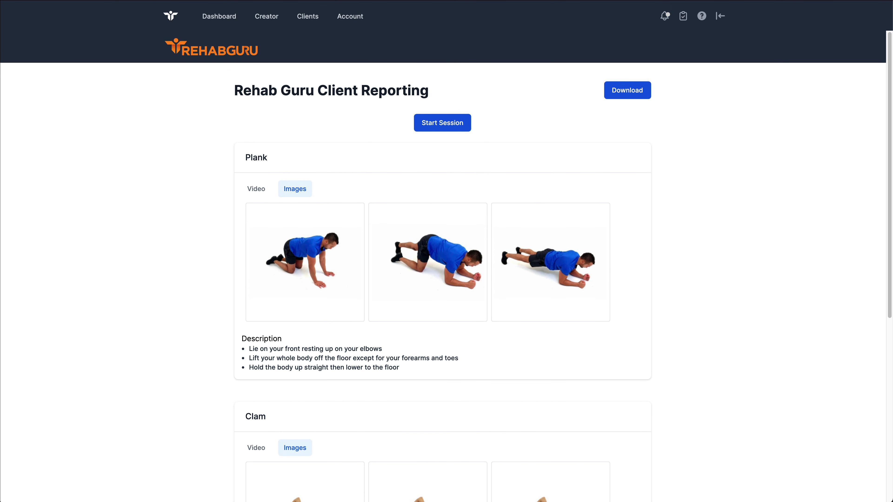
Step: Return to the practitioner page, open the assigned client's record from the client list, and locate the Rehab Guru Client Reporting prescription
key("ctrl+shift+Tab")
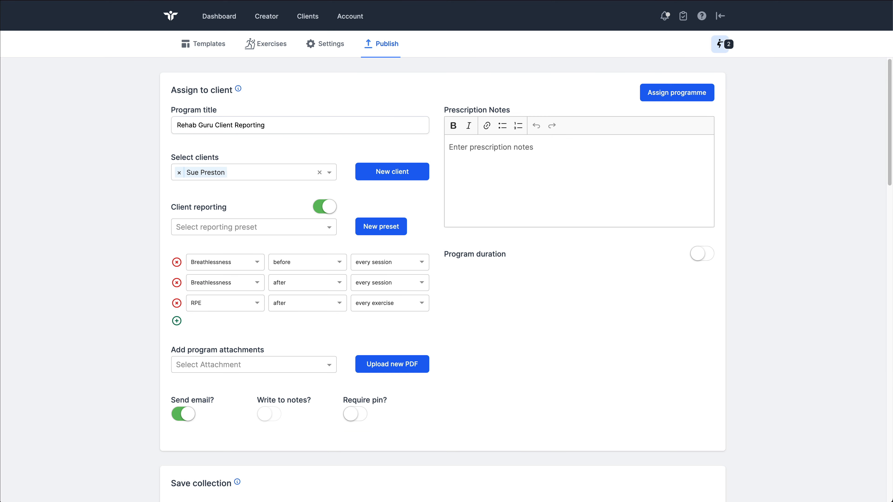
left_click(315, 23)
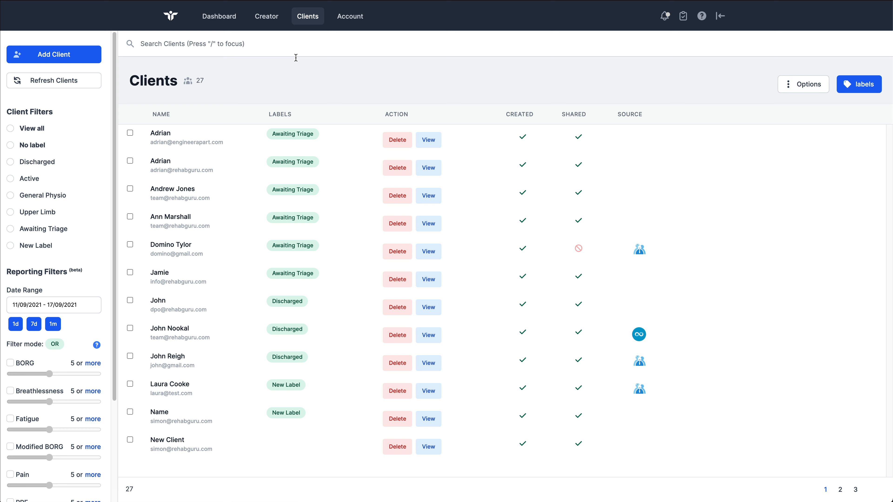
left_click(240, 42)
type("sue")
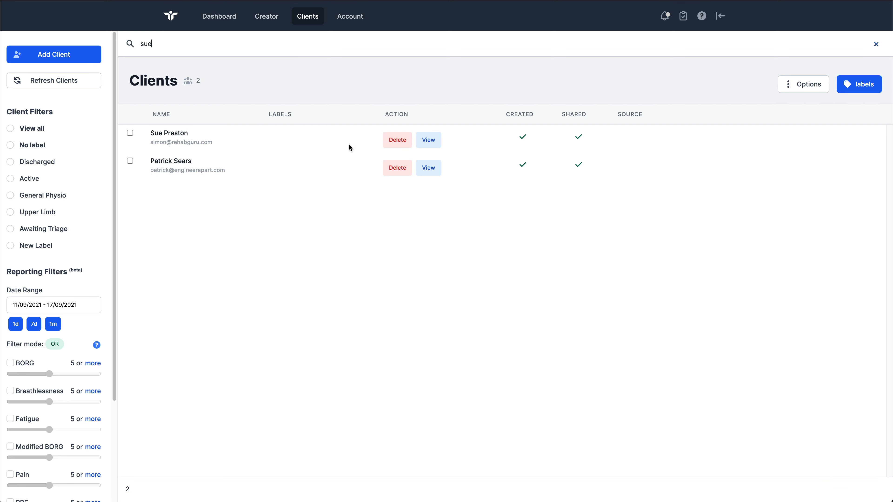
left_click(419, 140)
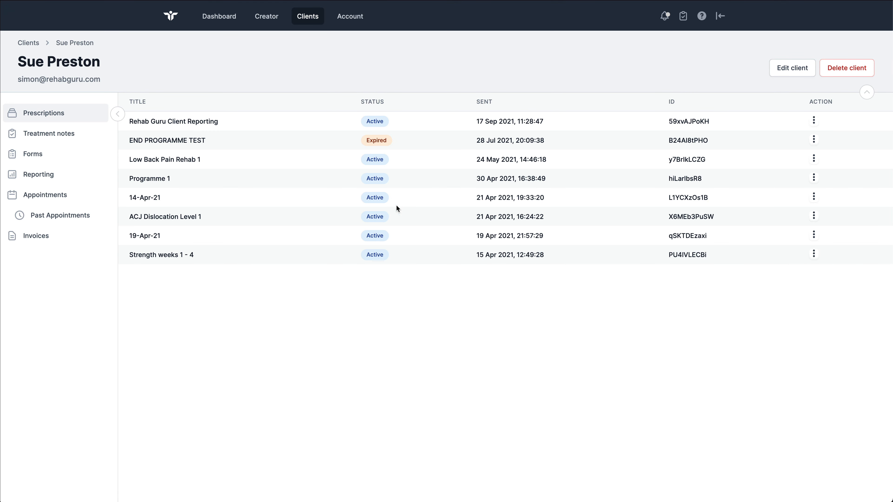
left_click_drag(228, 125, 128, 120)
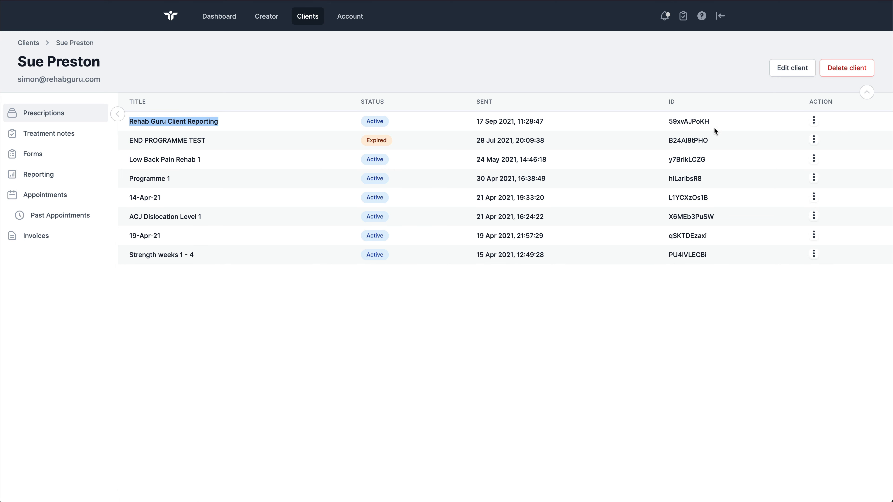
Step: Check the actions available for the Rehab Guru Client Reporting prescription, and open the client's outcome data report
left_click(813, 121)
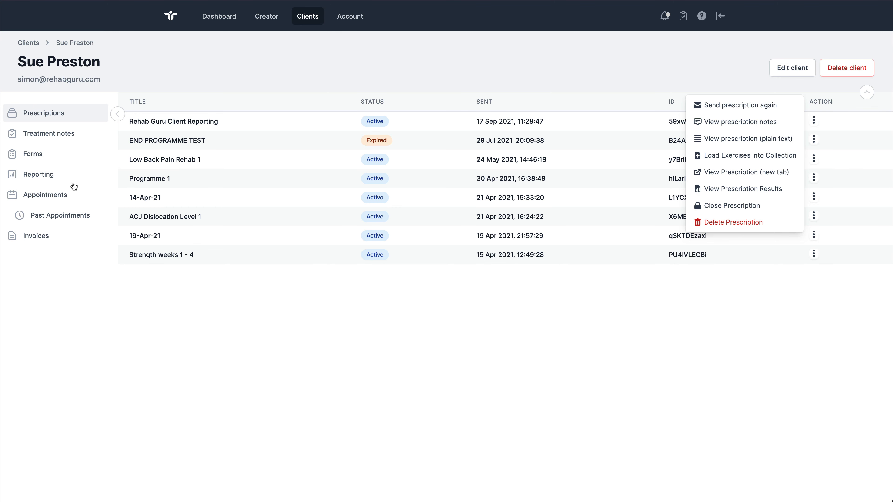
left_click(40, 178)
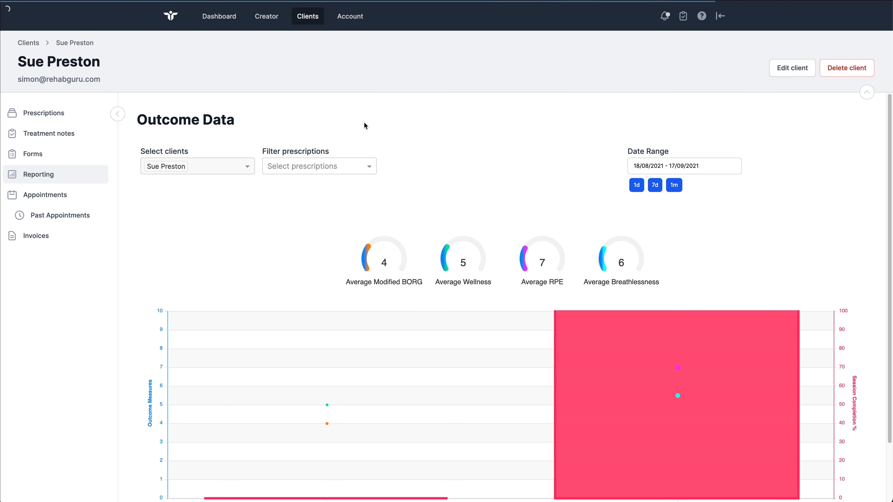
scroll(453, 173, "down", 2)
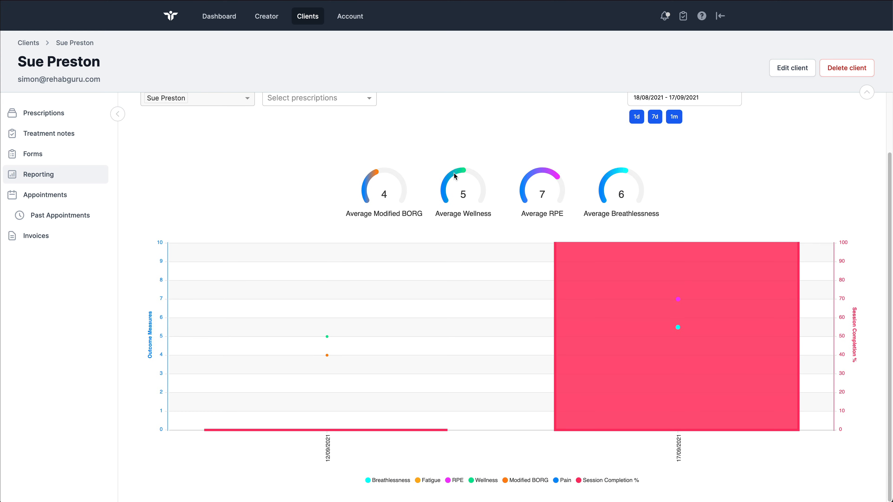
scroll(454, 173, "up", 2)
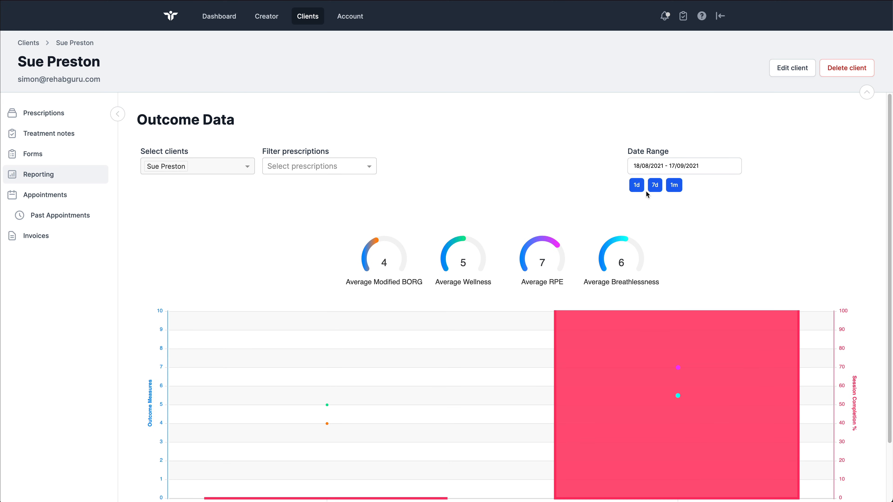
Step: Compare the 7-day and one-month date ranges on the outcome report, leaving it on 7 days
left_click(654, 190)
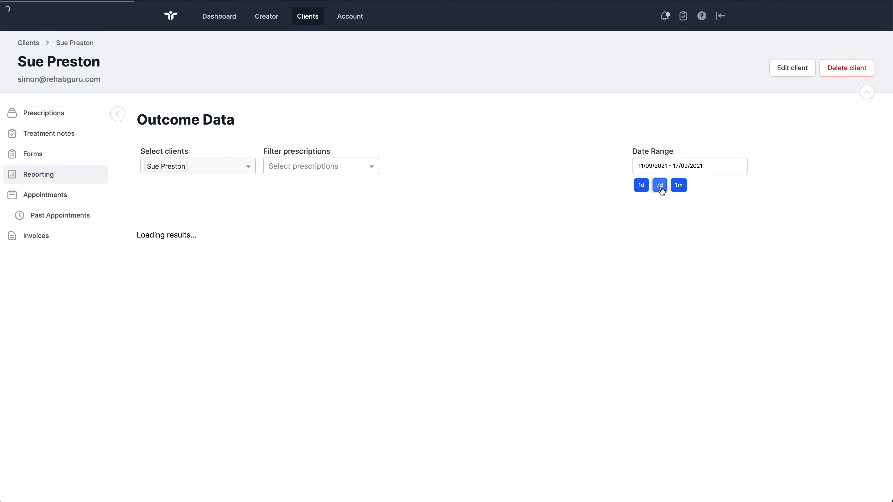
left_click(674, 189)
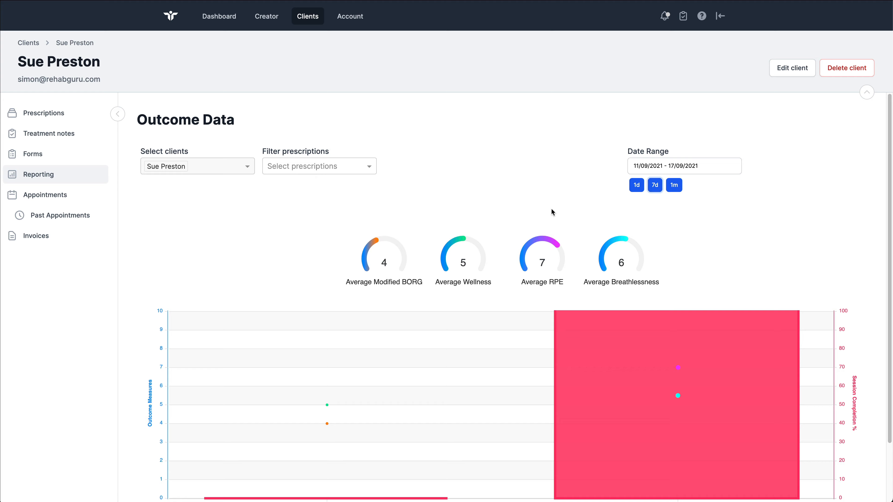
scroll(552, 211, "down", 3)
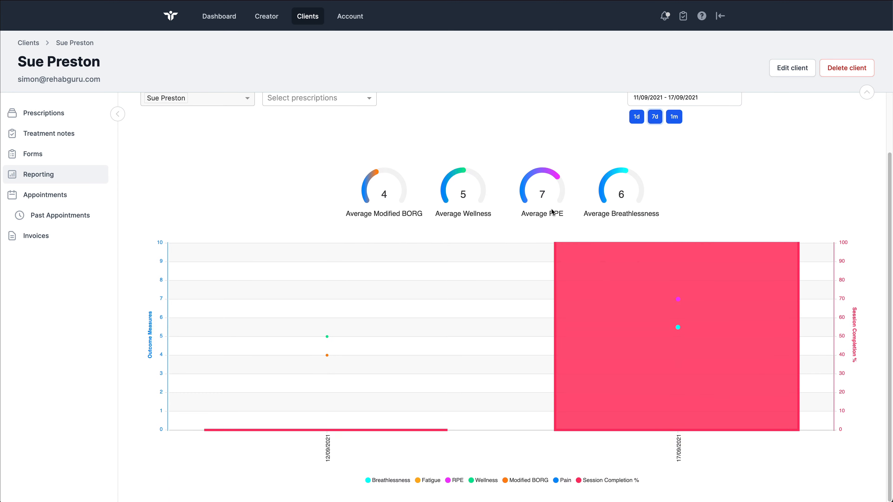
Step: Open the 17/09/2021 session from the outcome chart, examine its before, per-exercise and after-session feedback, and close the details
mouse_move(663, 323)
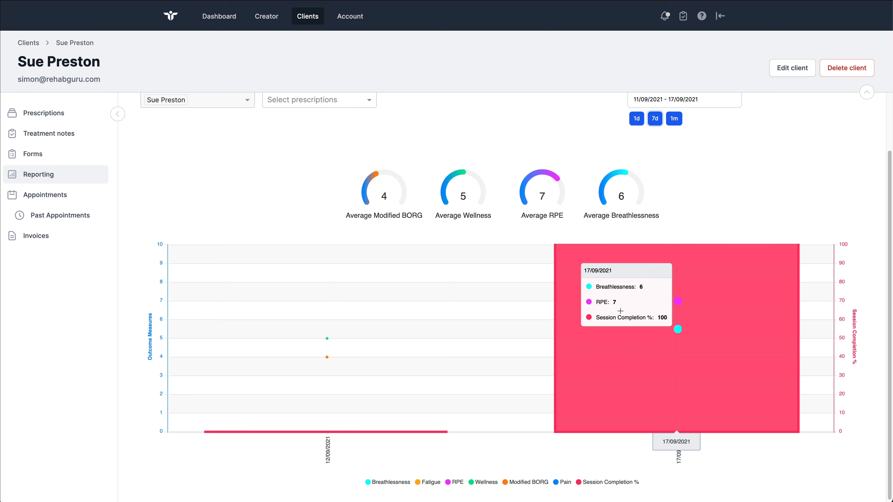
left_click(624, 318)
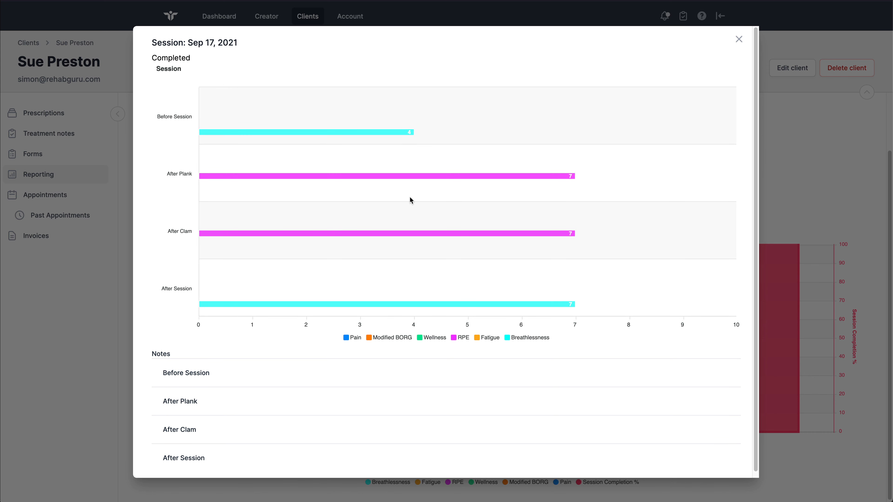
mouse_move(224, 132)
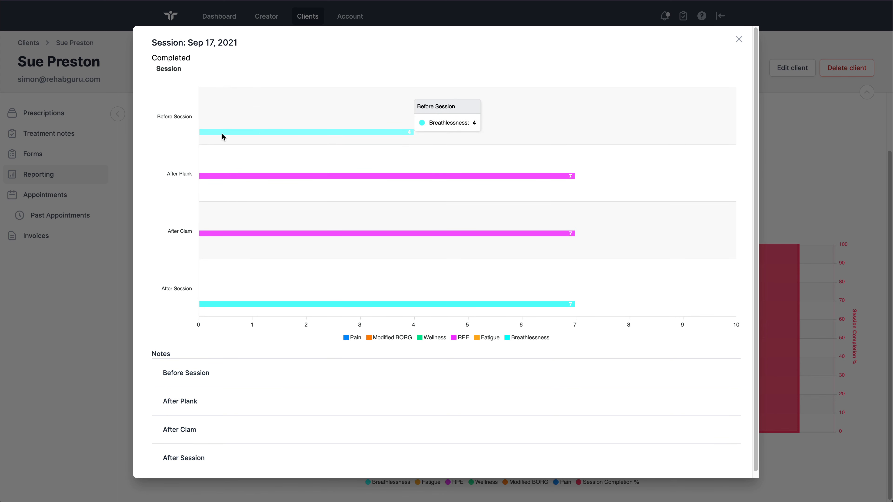
mouse_move(232, 177)
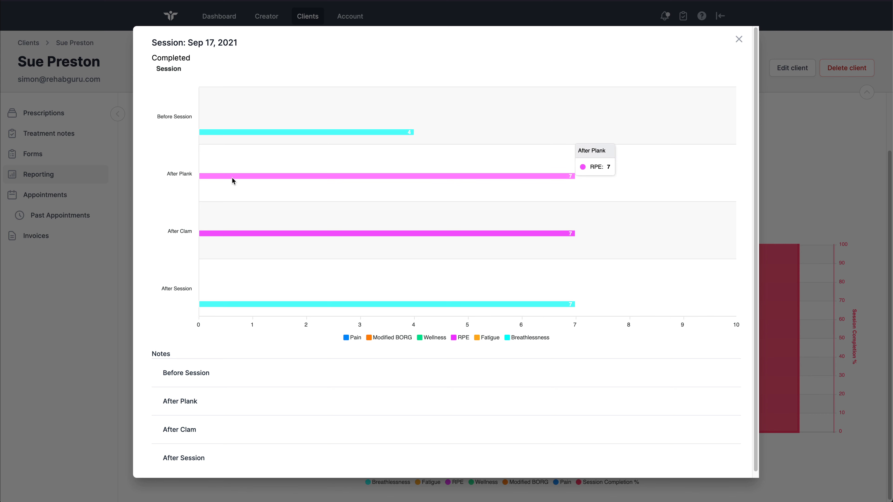
mouse_move(224, 237)
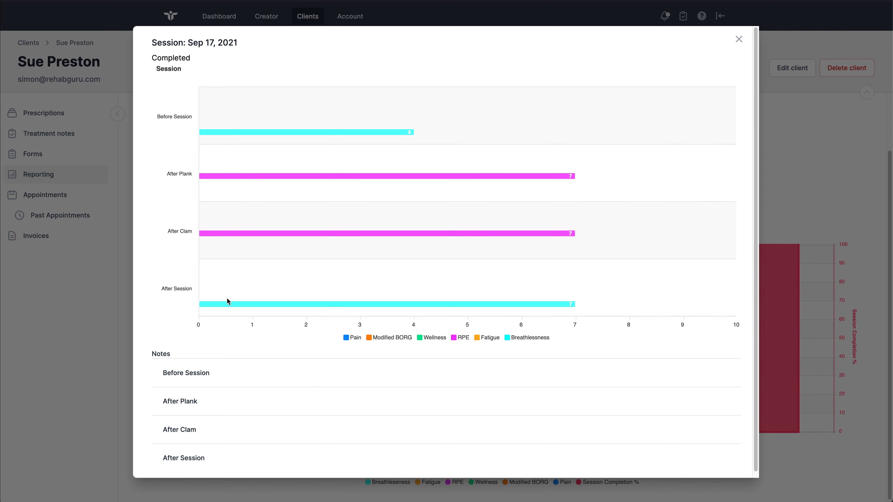
mouse_move(226, 304)
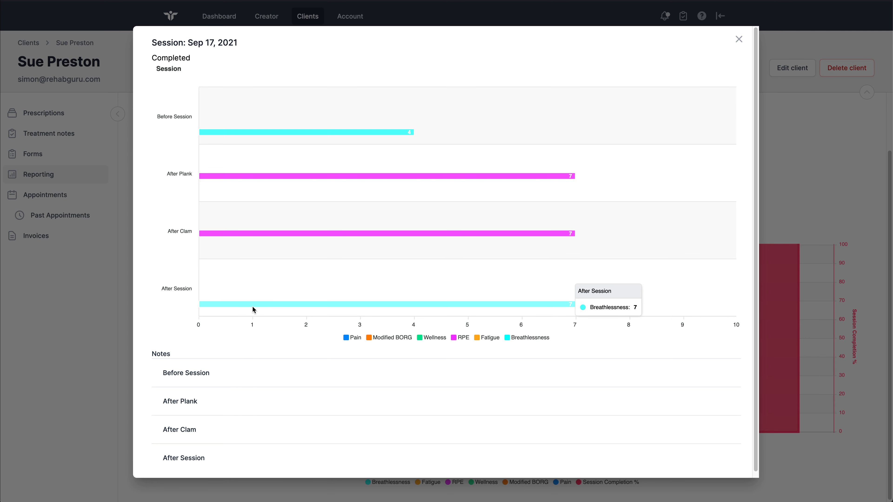
scroll(243, 309, "down", 1)
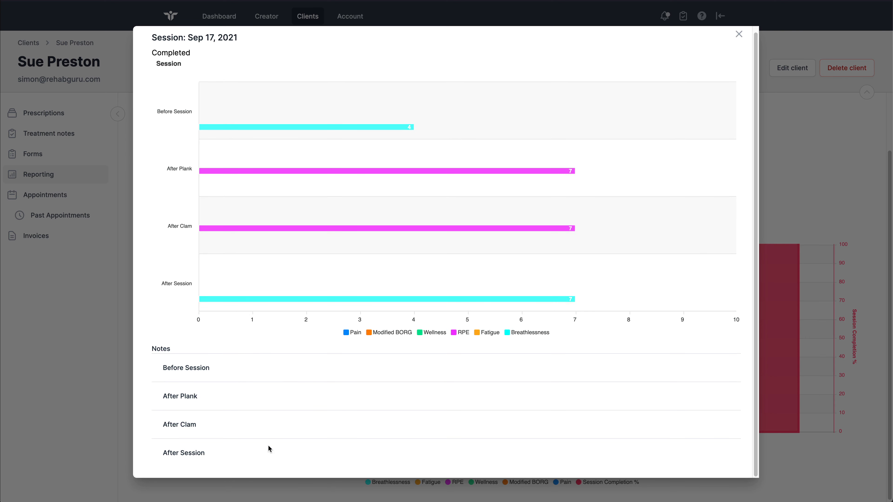
left_click(738, 34)
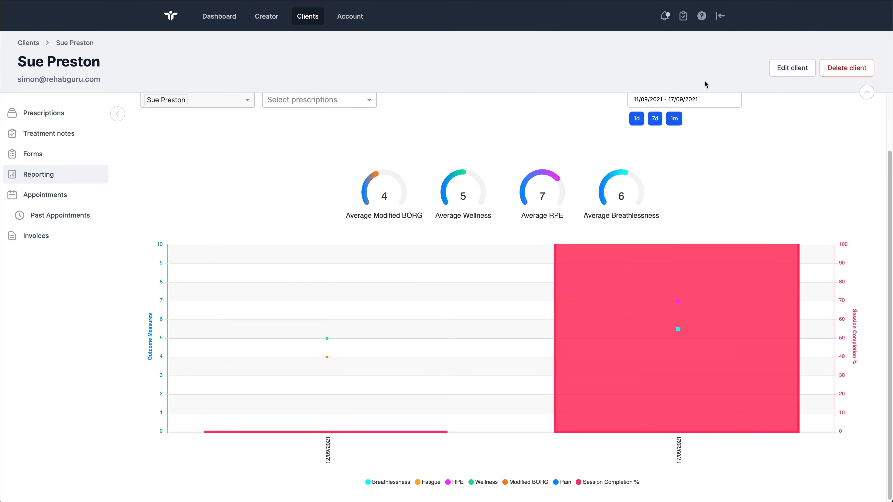
scroll(598, 160, "up", 2)
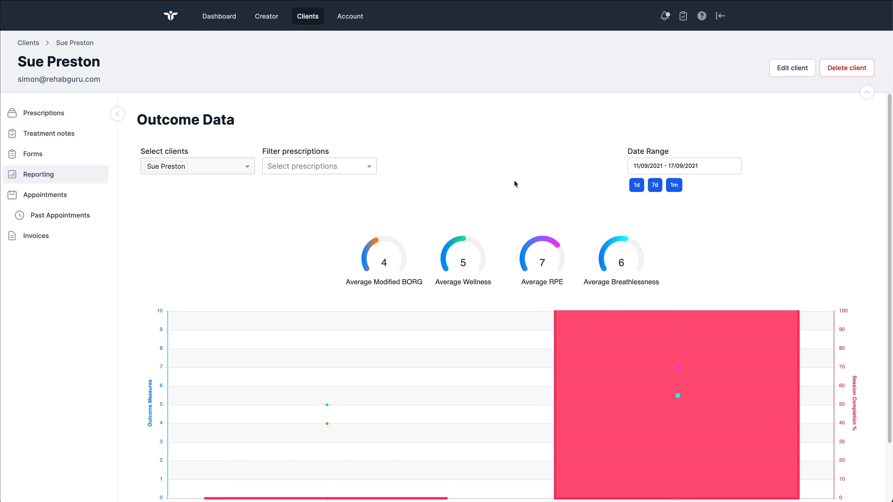
Step: Filter the outcome report to the Rehab Guru Client Reporting prescription and review its gauges and chart
left_click(366, 170)
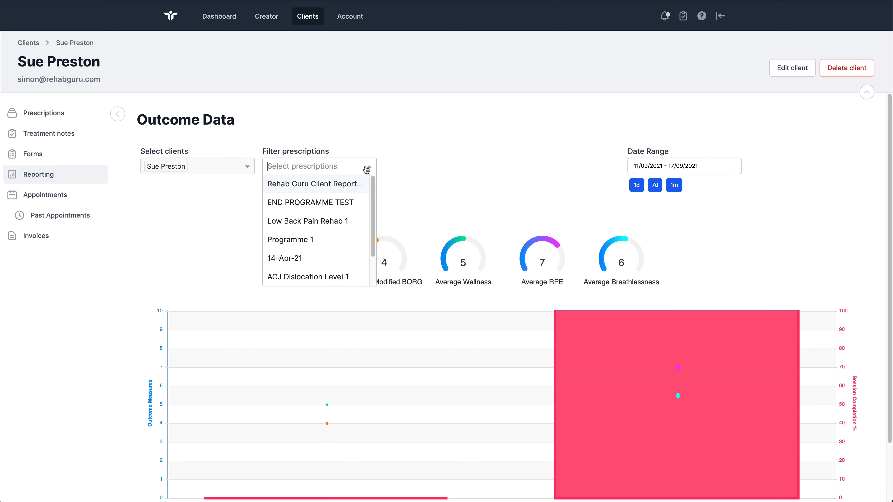
left_click(337, 185)
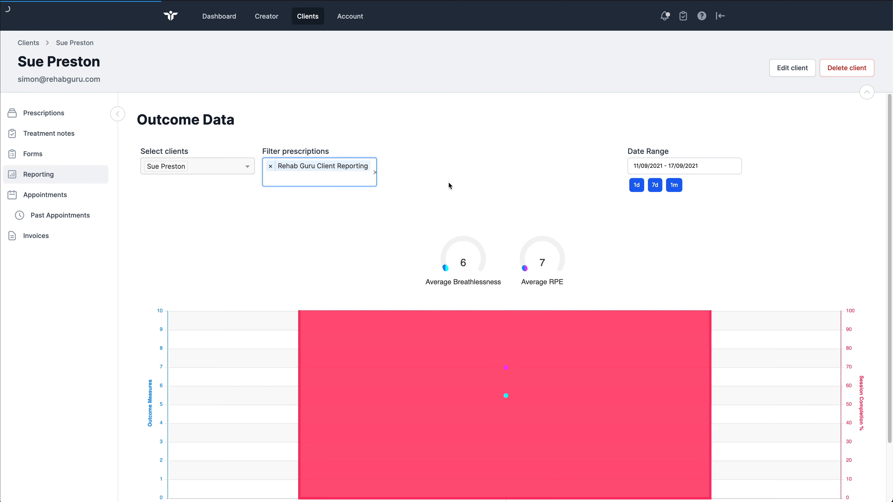
scroll(447, 182, "down", 2)
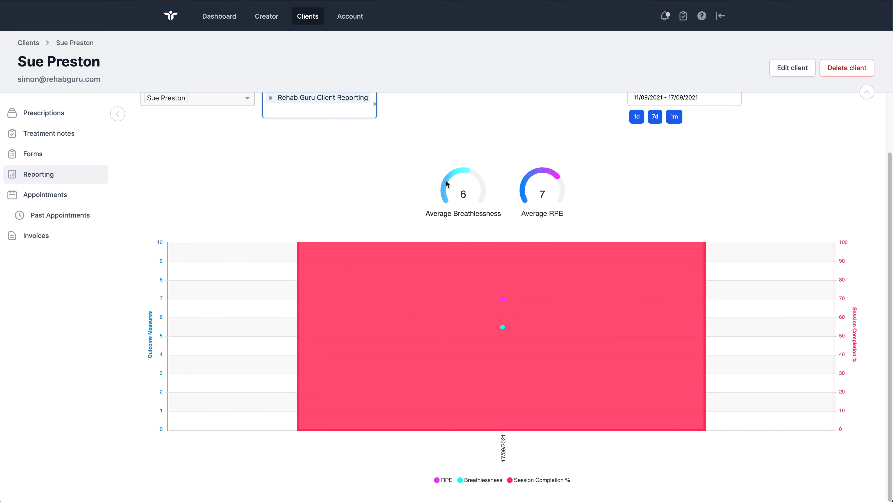
scroll(446, 183, "up", 2)
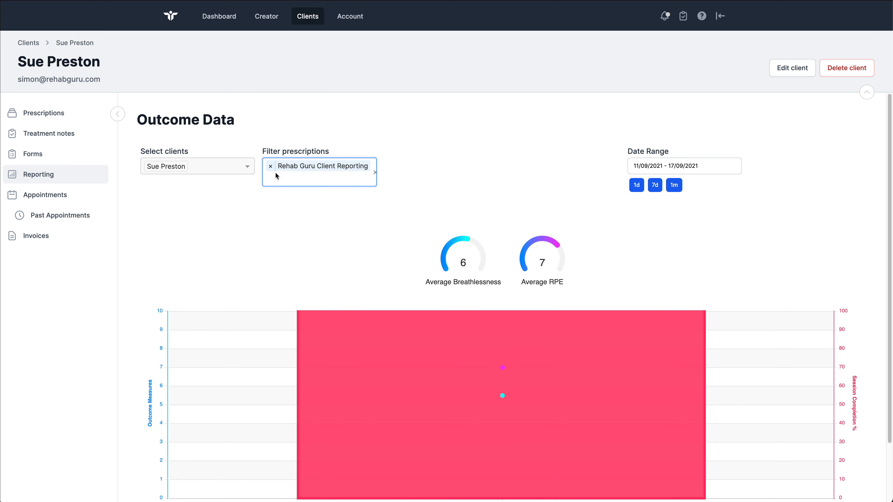
Step: Remove the prescription filter and review the outcome data for all of the client's prescriptions
left_click(270, 166)
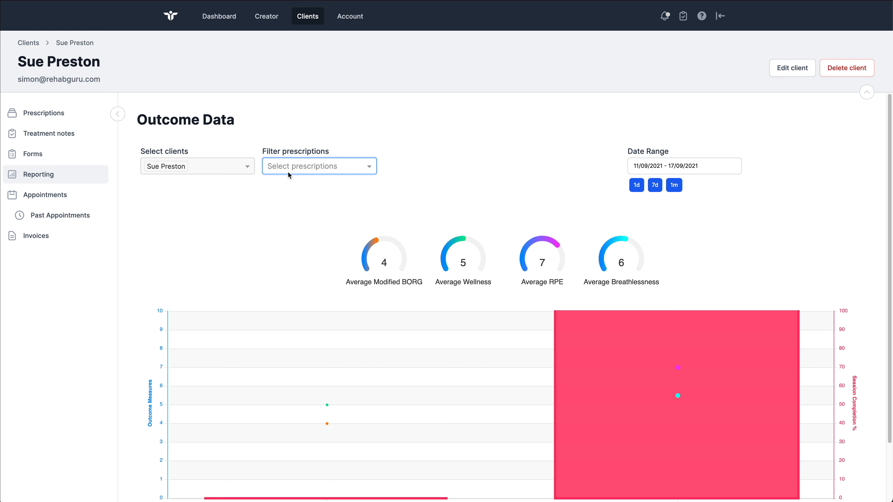
scroll(436, 185, "down", 2)
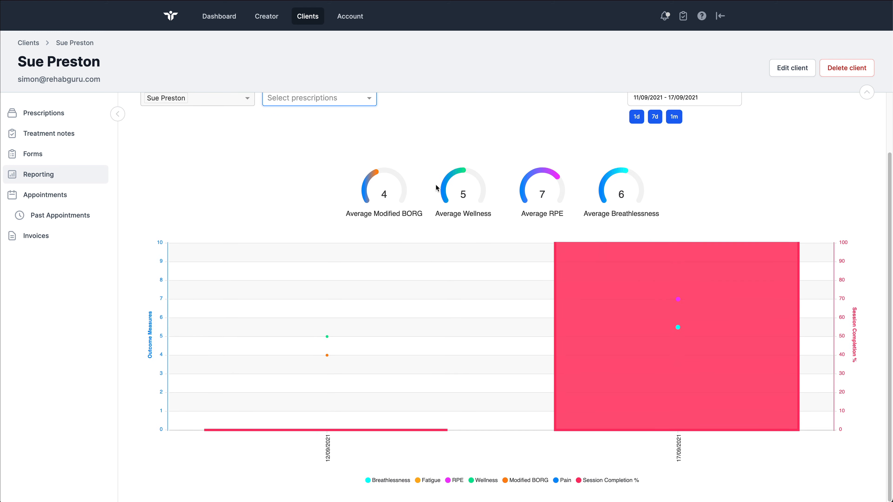
mouse_move(571, 240)
scroll(569, 235, "up", 3)
Step: Enable client reporting in the programme's publishing settings, load the Pilot Outcomes preset to inspect its measures, and clear the preset selection
left_click(266, 16)
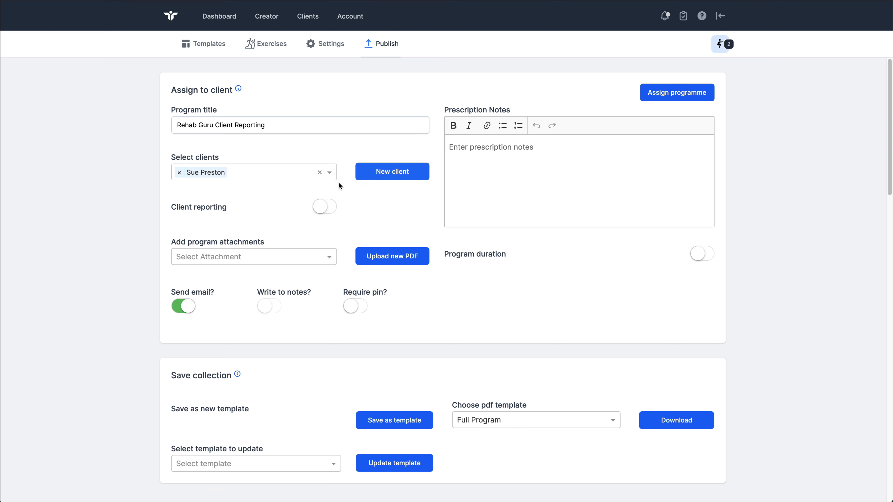
left_click(326, 207)
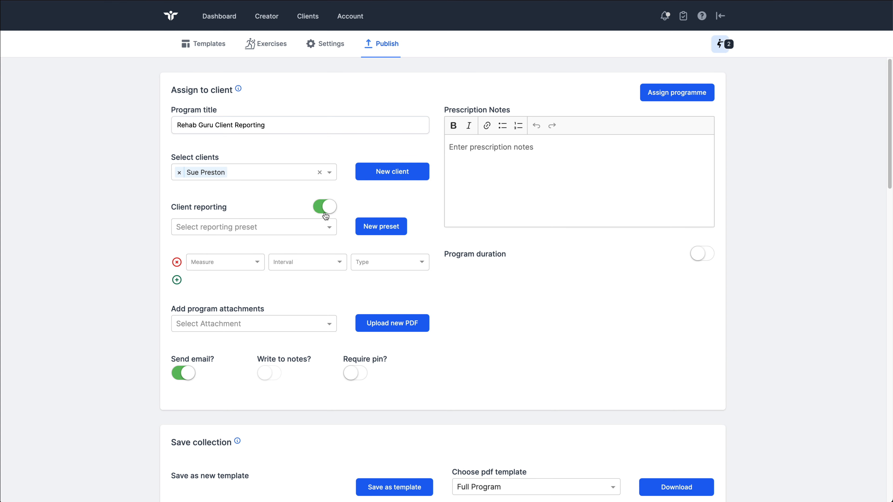
left_click(321, 228)
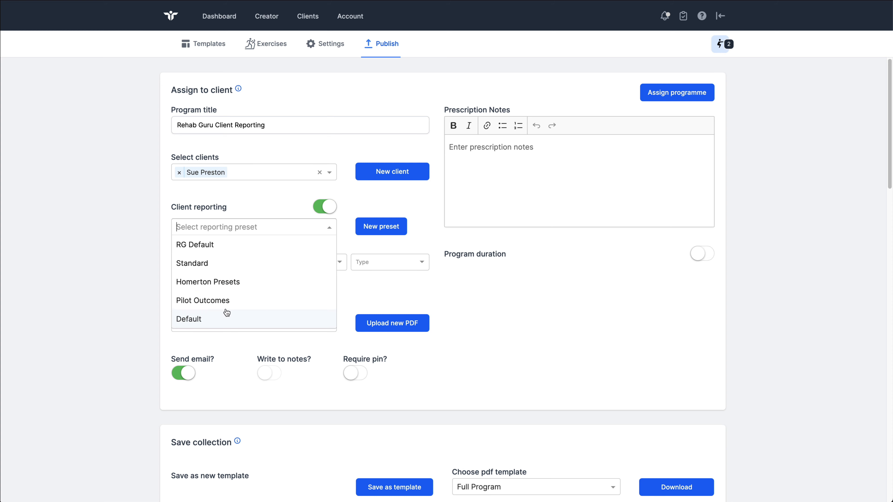
left_click(226, 302)
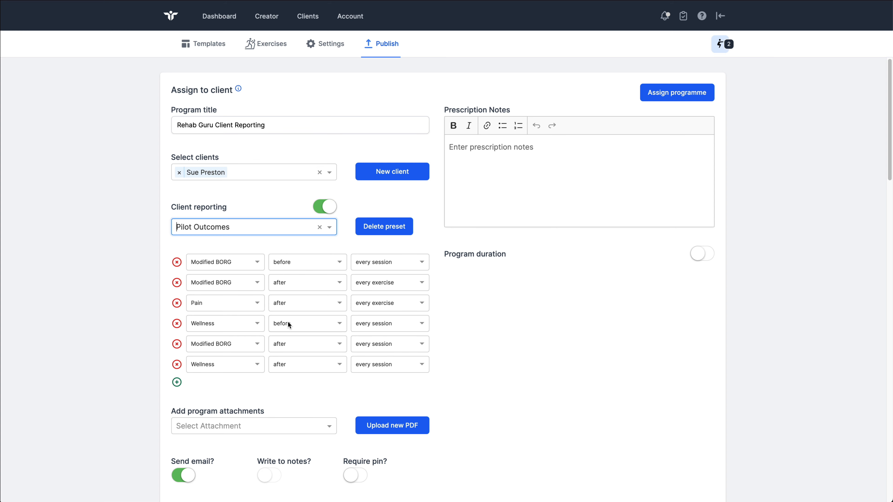
left_click(318, 228)
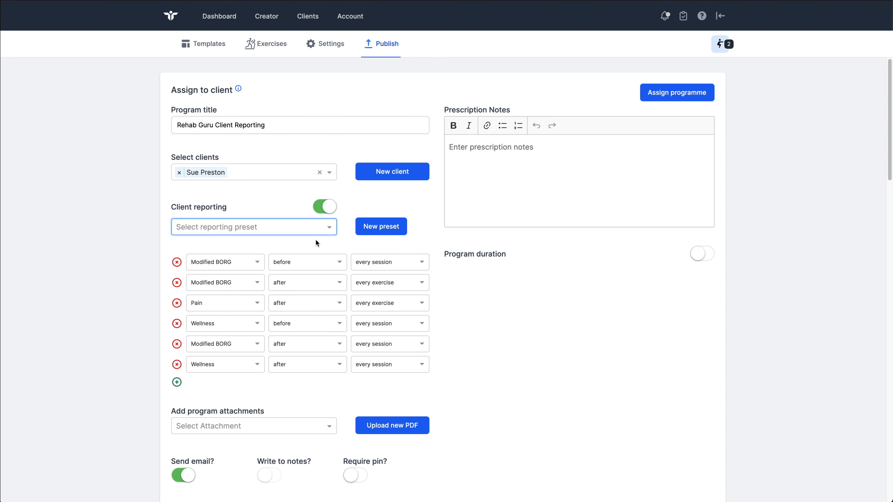
Step: Reset the unsaved reporting settings by leaving the publishing page and returning to it for the same programme
left_click(279, 23)
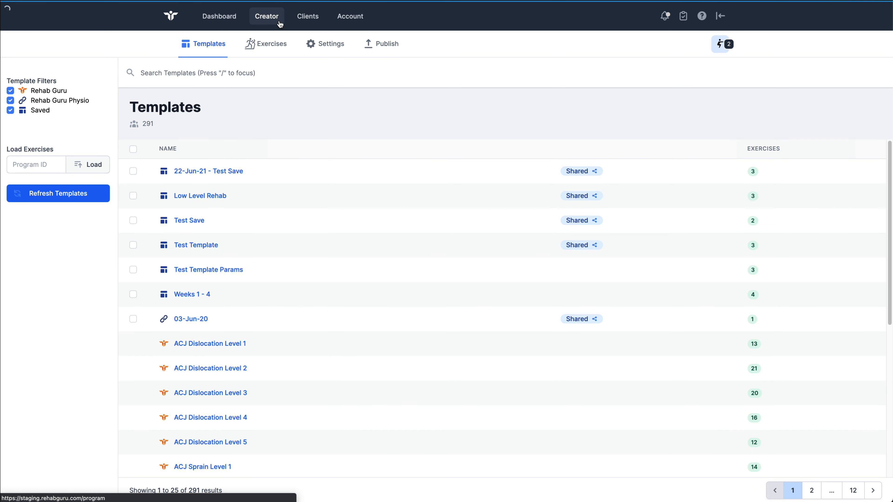
left_click(317, 27)
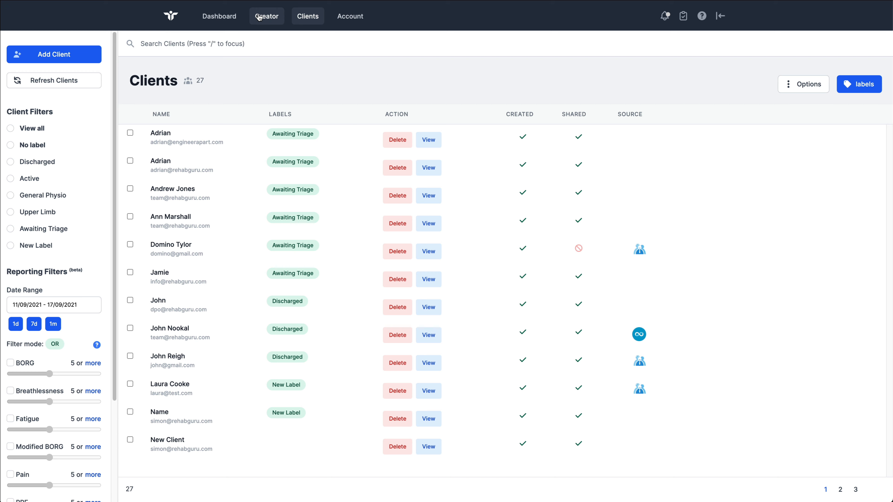
left_click(259, 17)
left_click(368, 42)
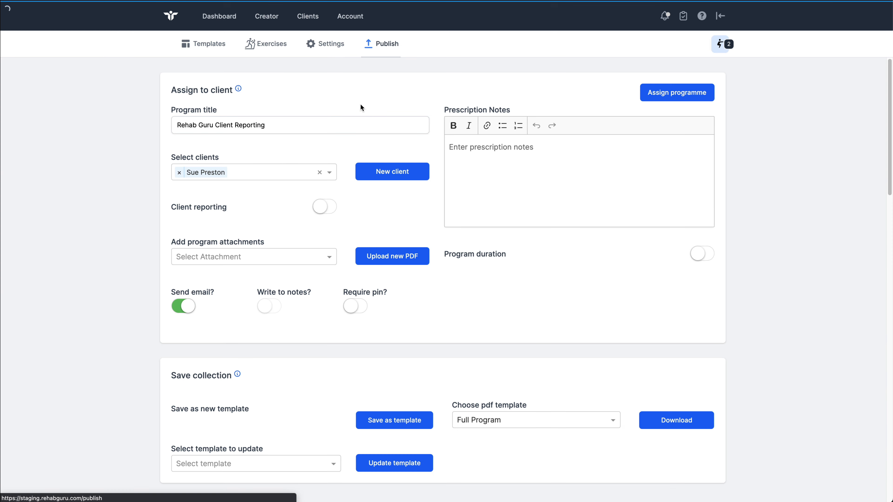
Step: Turn on client reporting for the programme and apply the Default reporting preset
left_click(319, 208)
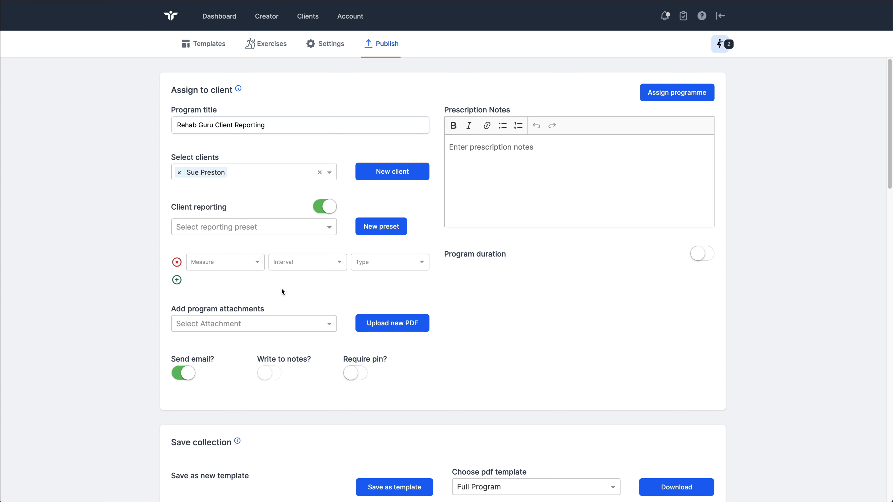
left_click(318, 208)
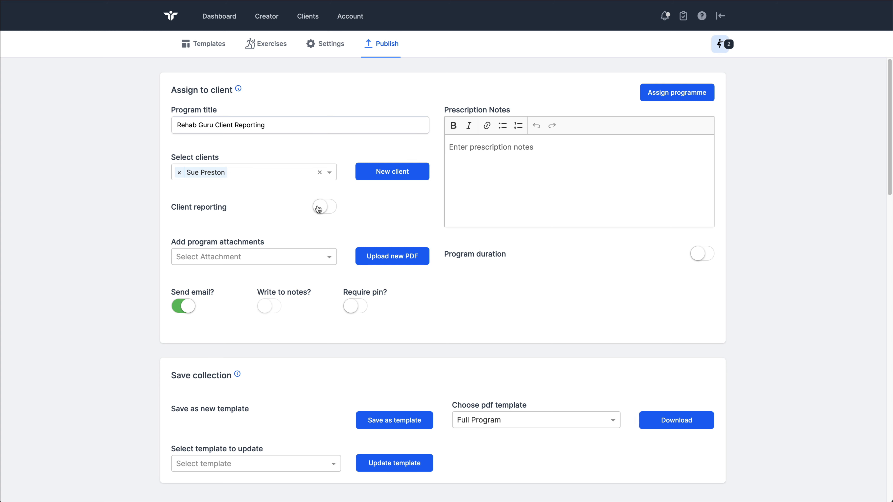
left_click(324, 208)
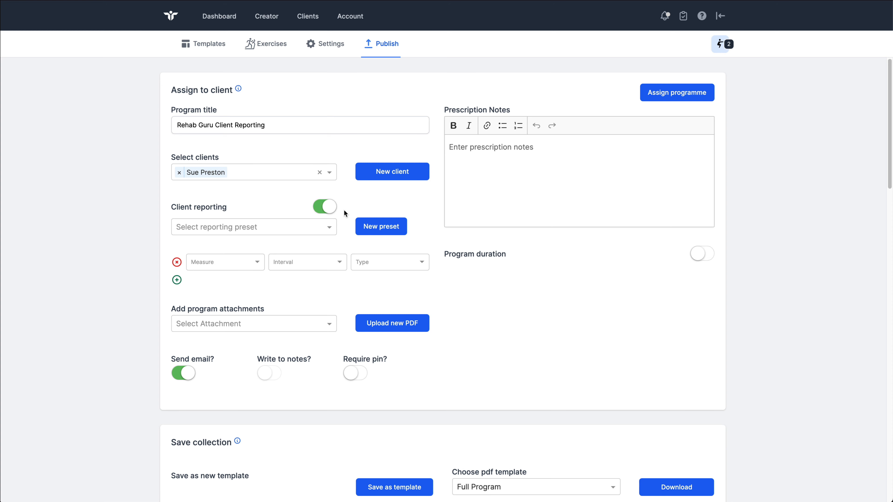
left_click(321, 227)
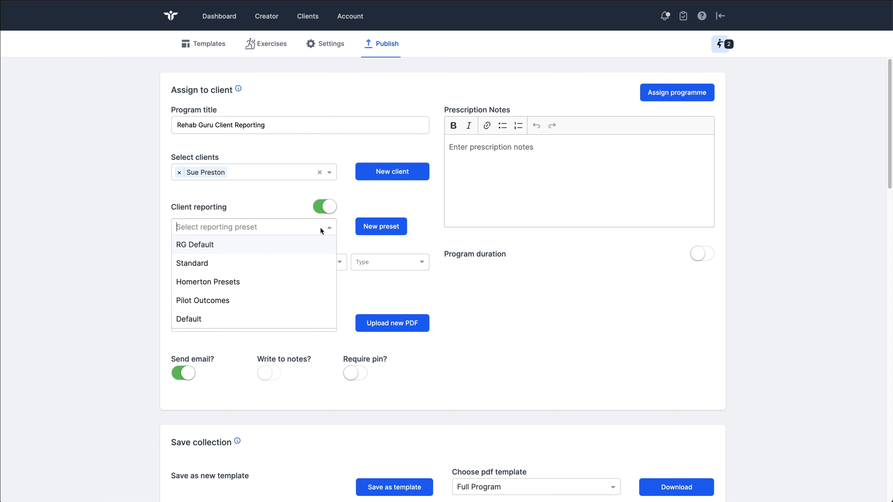
left_click(216, 319)
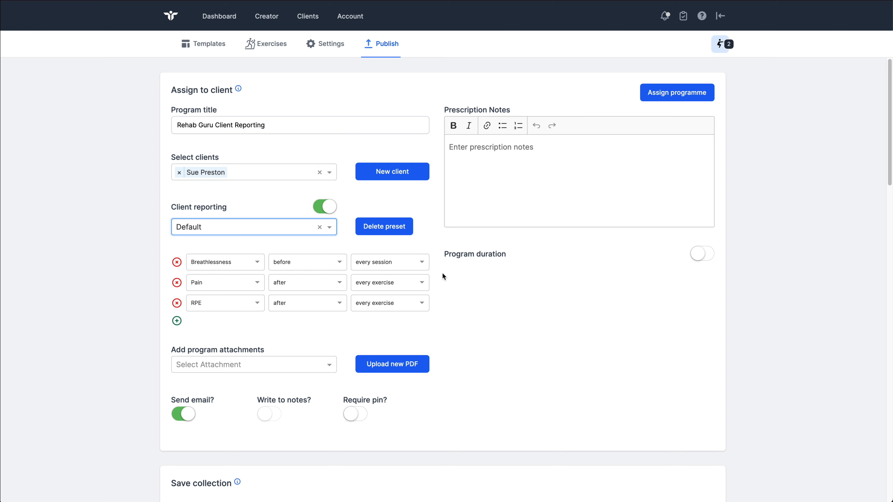
Step: Open the help widget, close the suggested article on sending programmes, and look at the help answers and support contact form
left_click(701, 16)
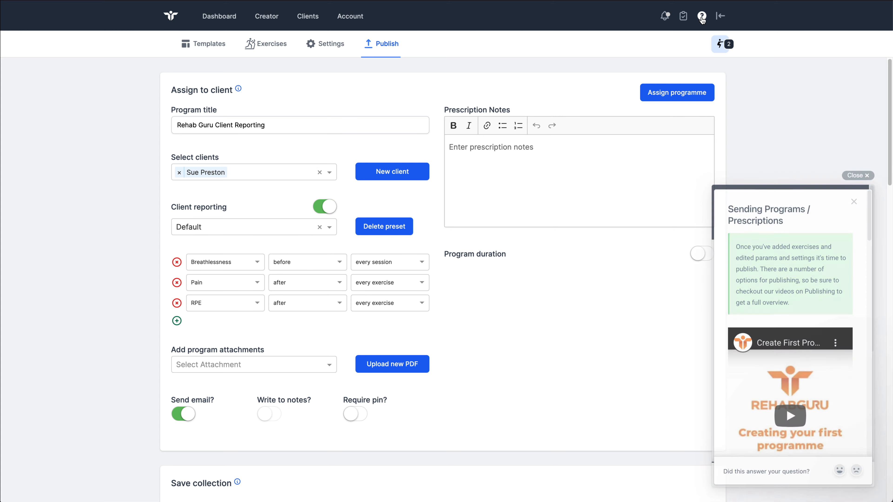
left_click(854, 200)
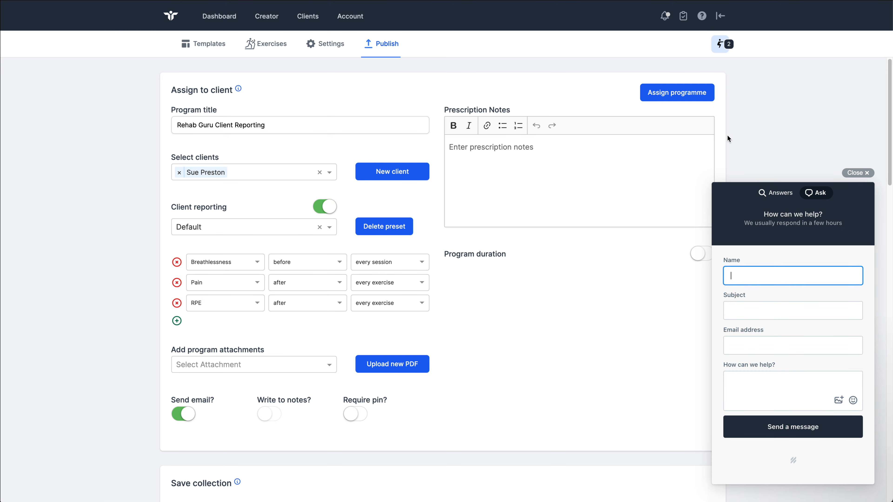
left_click(771, 194)
left_click(816, 192)
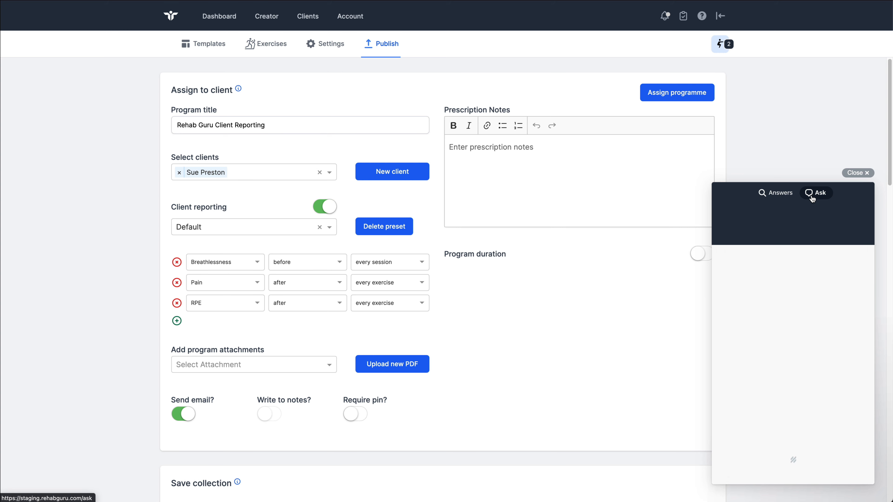